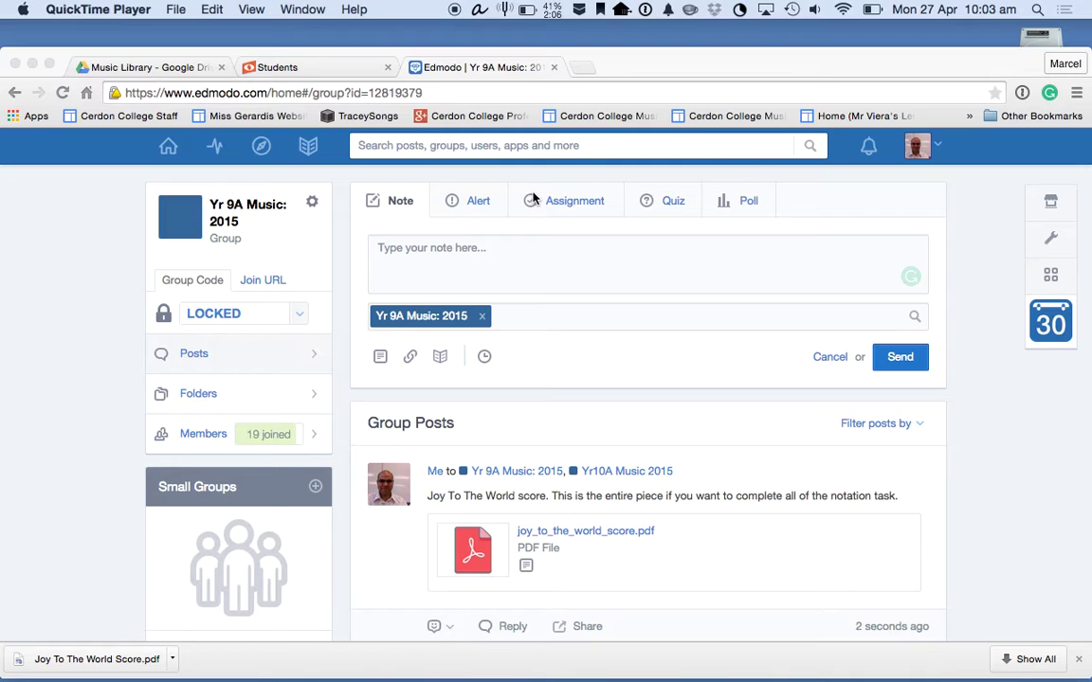
# Step: In the Noteflight Login note in TextEdit, add ' Surname' after Firstname
pyautogui.scroll(-5, 533, 198)
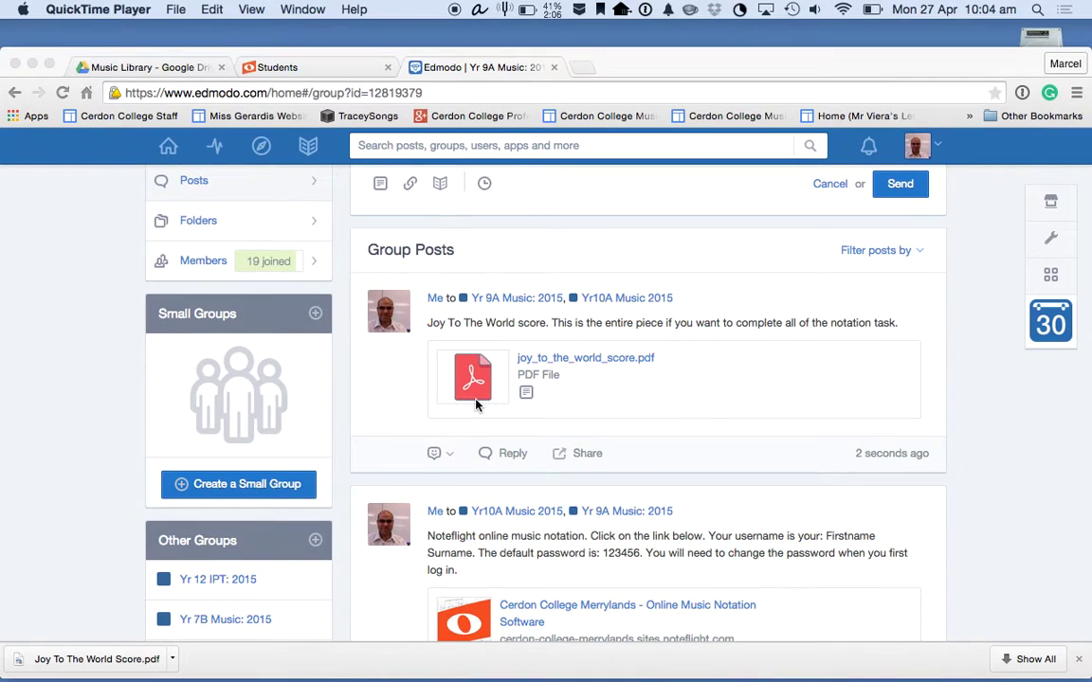
pyautogui.scroll(-4, 479, 404)
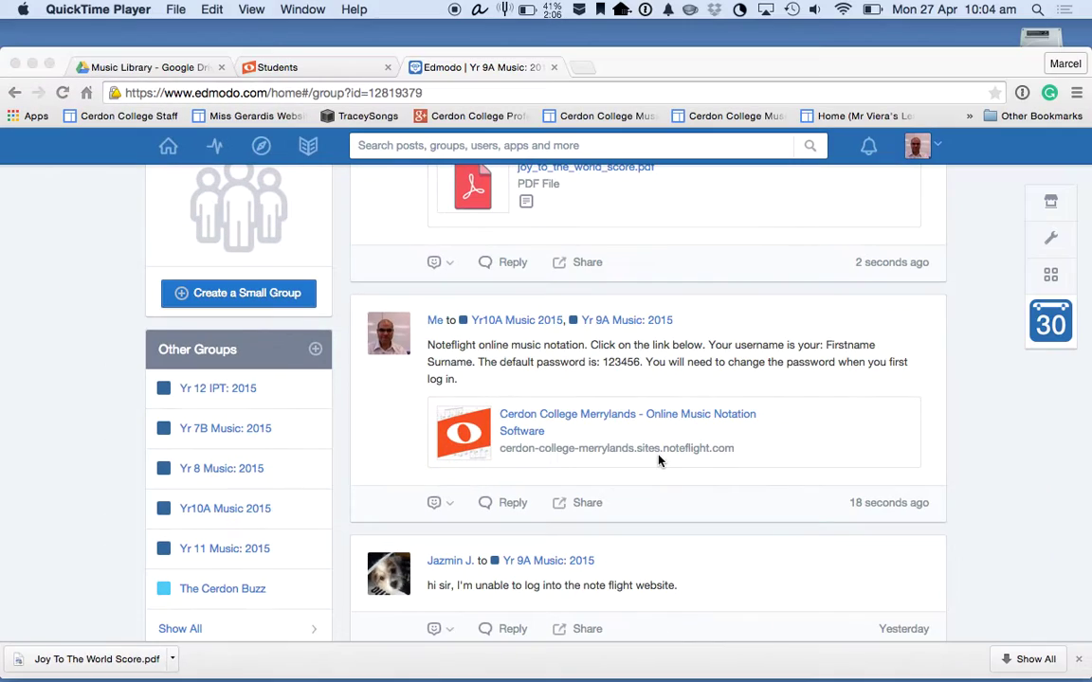
pyautogui.press('super+Tab')
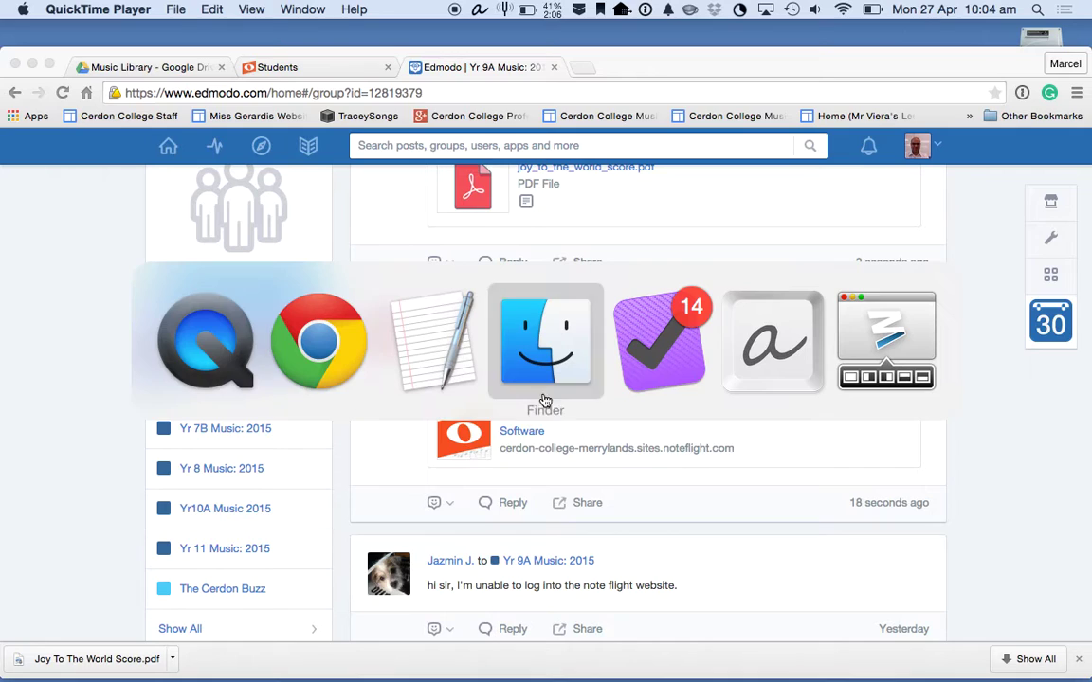
pyautogui.click(478, 295)
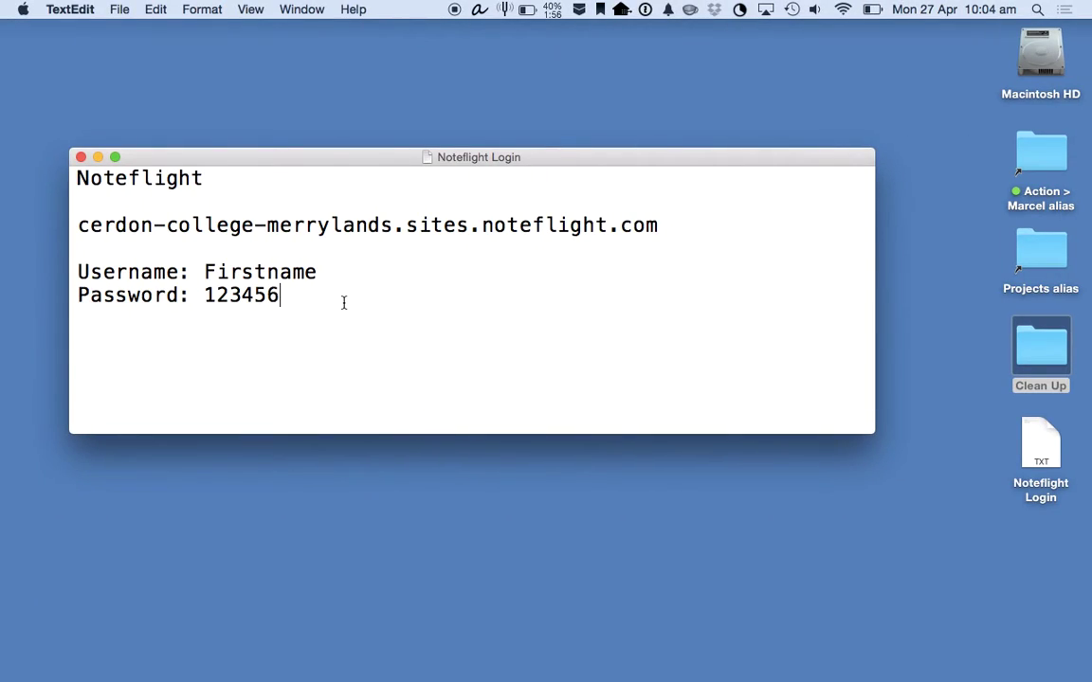
pyautogui.click(333, 272)
pyautogui.write('Surname')
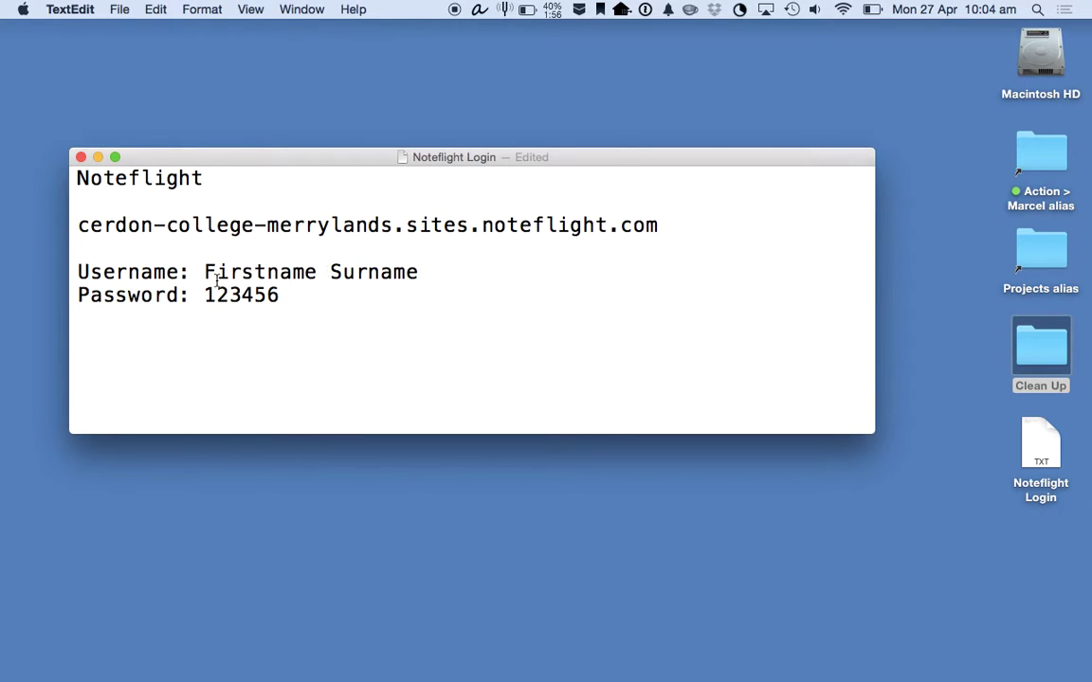
# Step: Highlight the username's first letters and the default password, then return to Chrome
pyautogui.moveTo(215, 272); pyautogui.dragTo(209, 275)
pyautogui.moveTo(339, 272); pyautogui.dragTo(333, 275)
pyautogui.click(318, 299)
pyautogui.moveTo(319, 300); pyautogui.dragTo(199, 295)
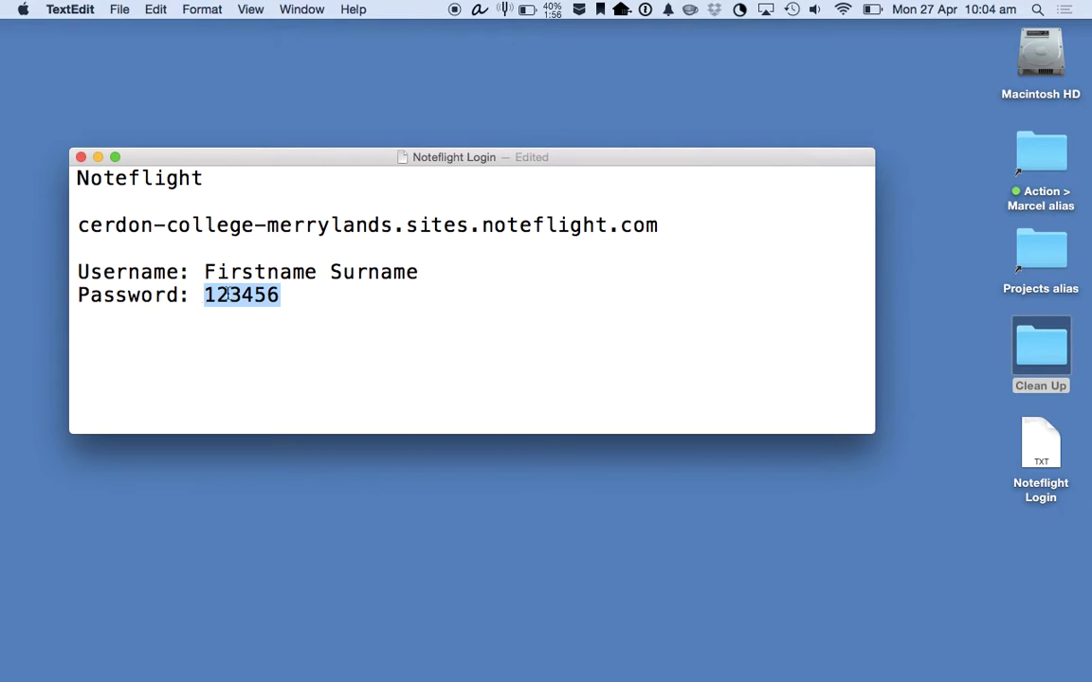
pyautogui.click(384, 322)
pyautogui.press('super+Tab')
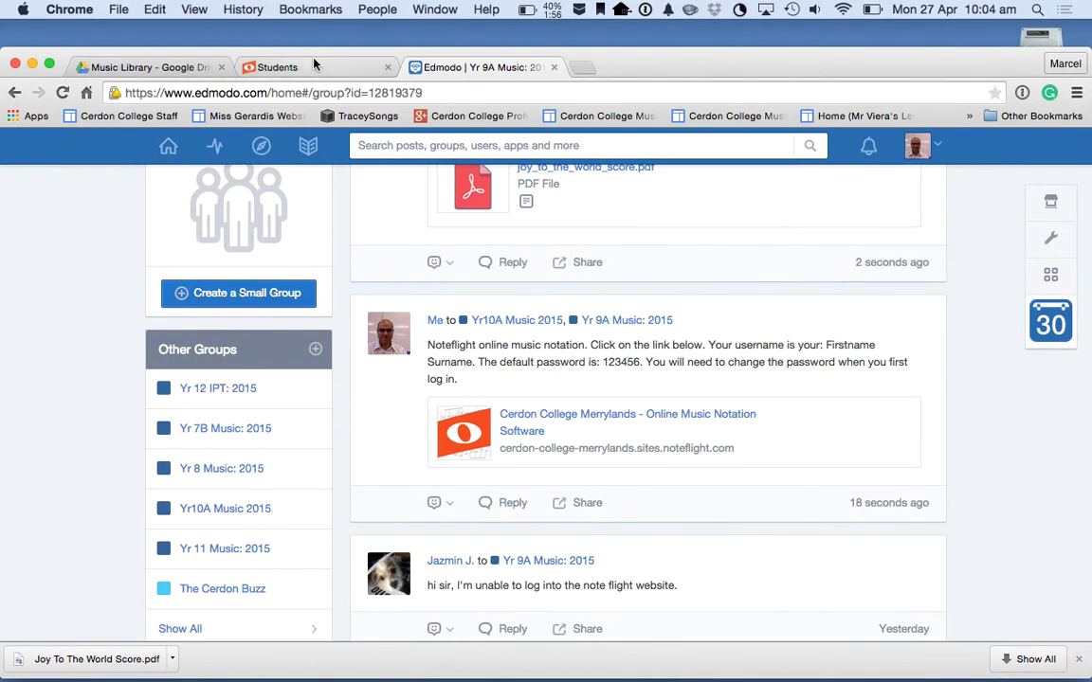
# Step: Show the Students page listing 102 students and 3 teachers, with the browser maximised
pyautogui.click(280, 67)
pyautogui.press('ctrl+alt+super+m')
pyautogui.press('space')
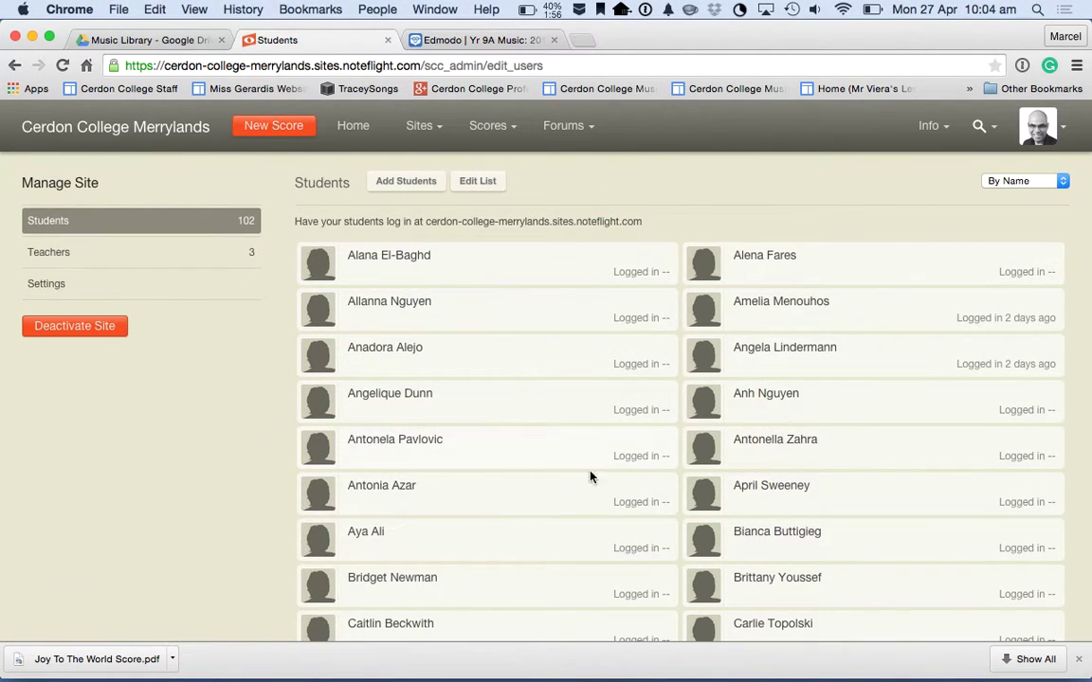
pyautogui.scroll(-3, 607, 414)
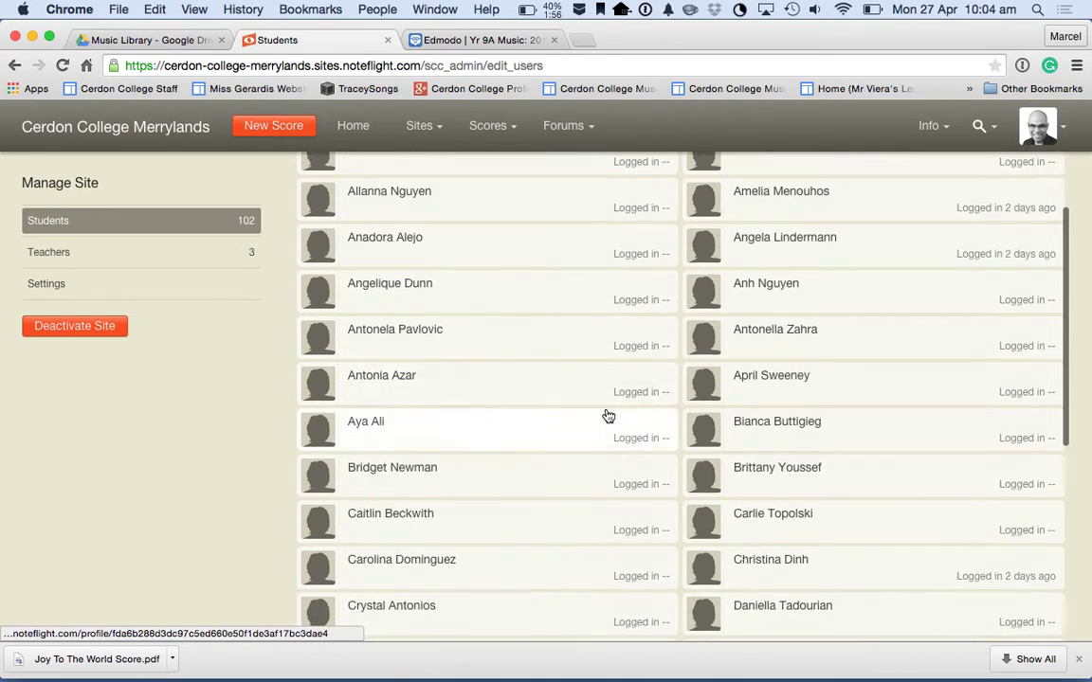
pyautogui.scroll(3, 606, 414)
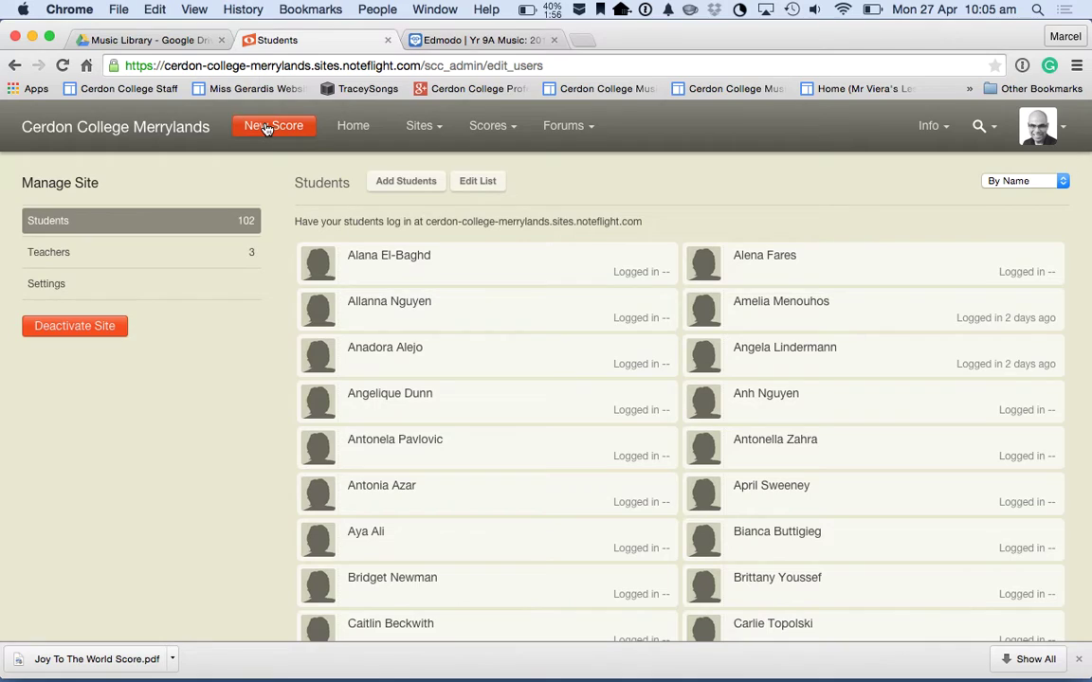
# Step: Create a new blank Treble Clef score with four empty 4/4 bars at 120 bpm
pyautogui.click(268, 127)
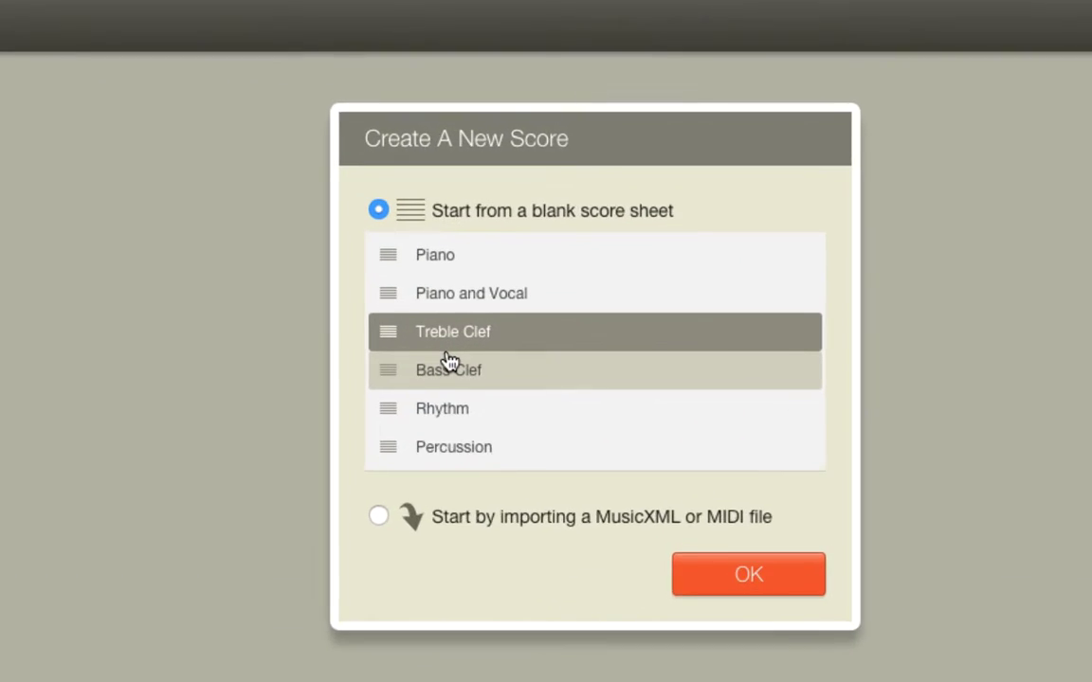
pyautogui.scroll(-2, 450, 341)
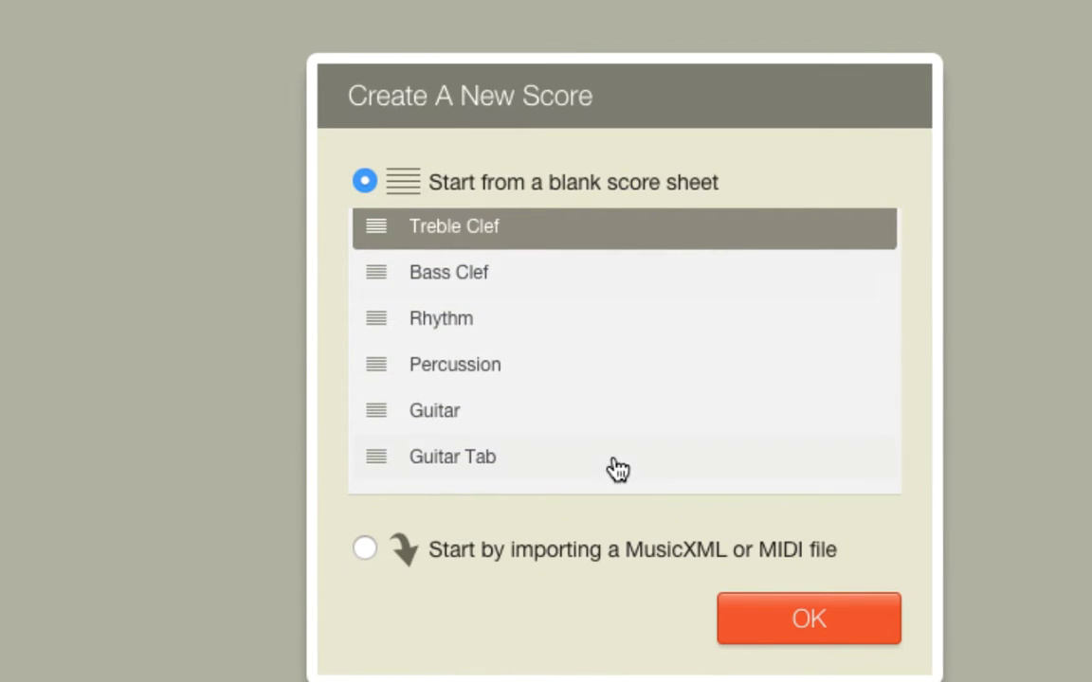
pyautogui.click(763, 614)
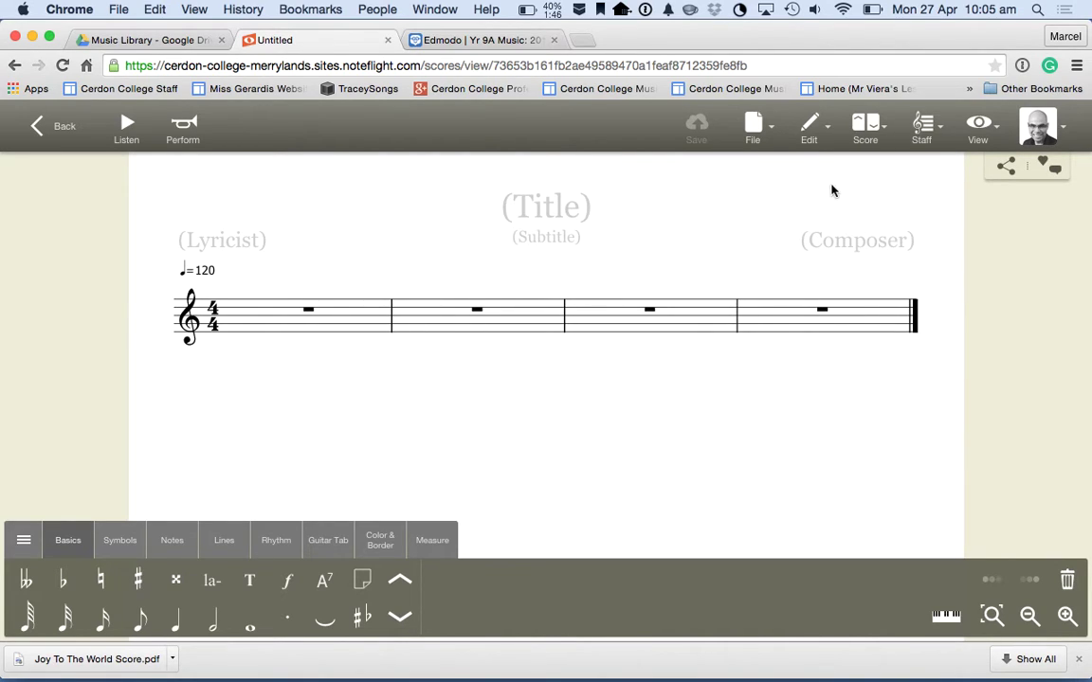
# Step: Change the staff's instrument to Woodwind > Flute, with part name Flute and abbreviation Fl
pyautogui.click(924, 130)
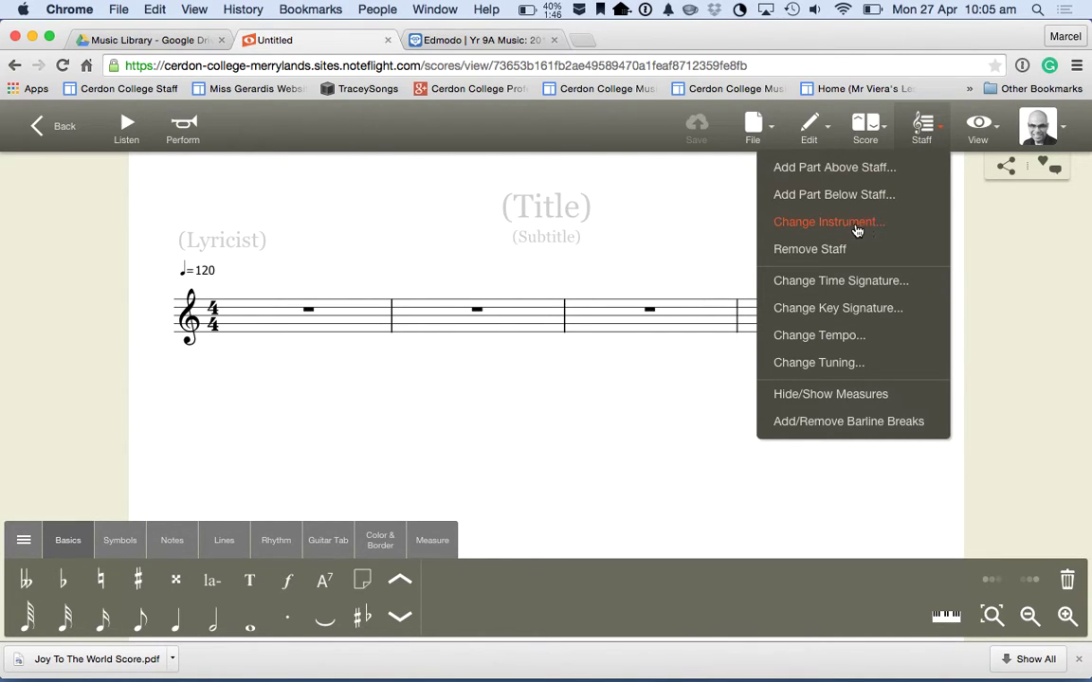
pyautogui.click(855, 229)
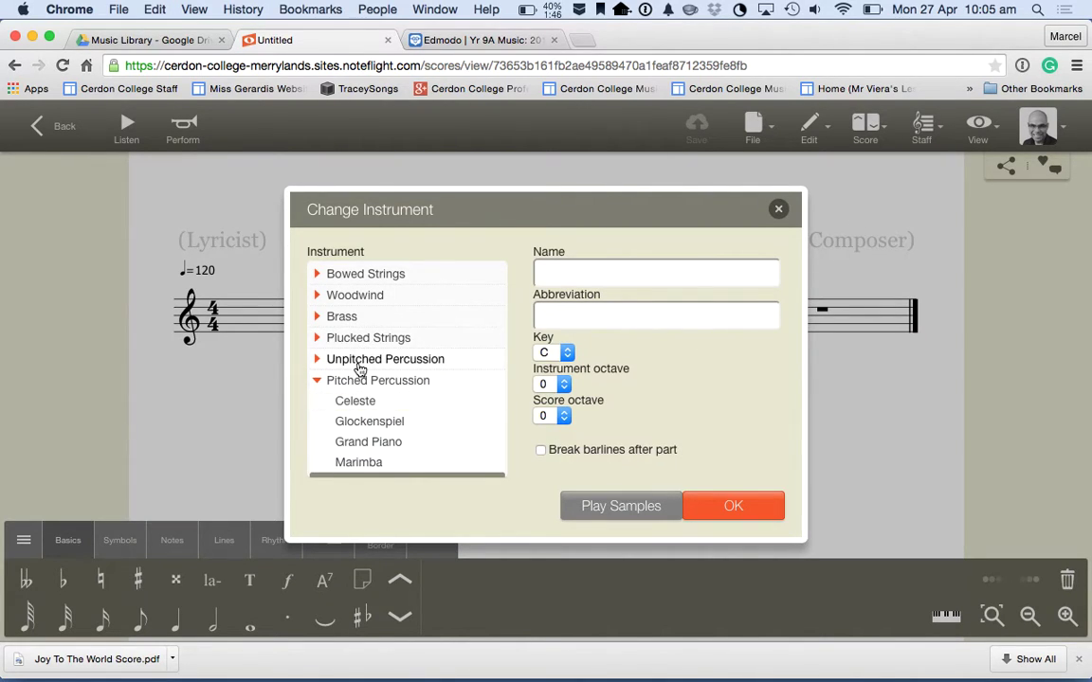
pyautogui.scroll(-1, 353, 346)
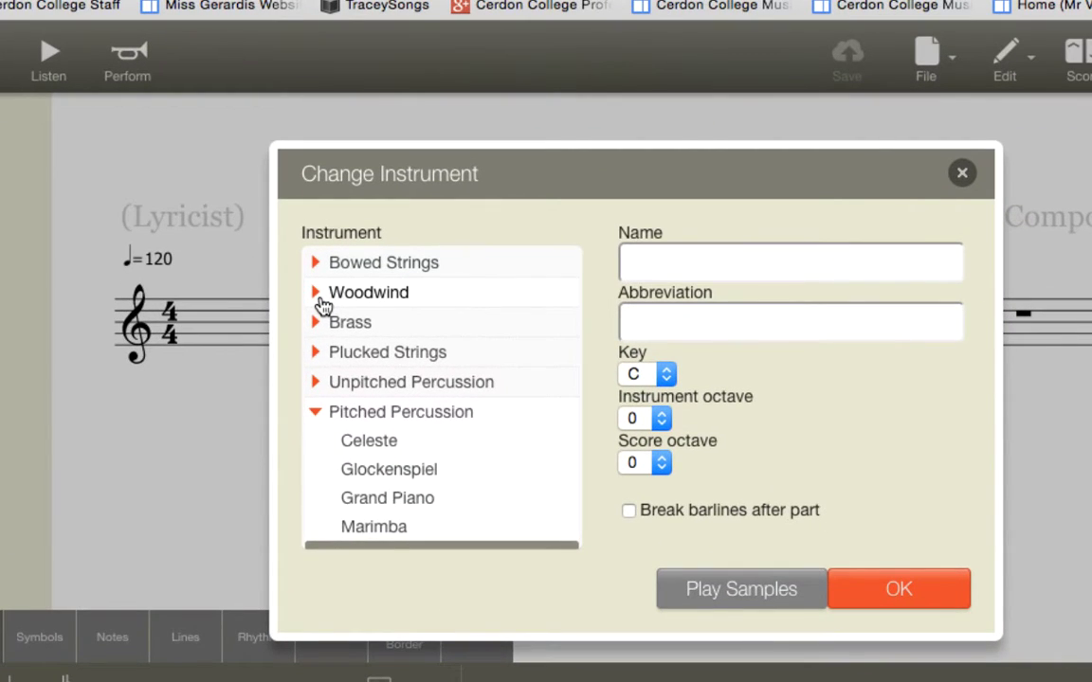
pyautogui.click(322, 303)
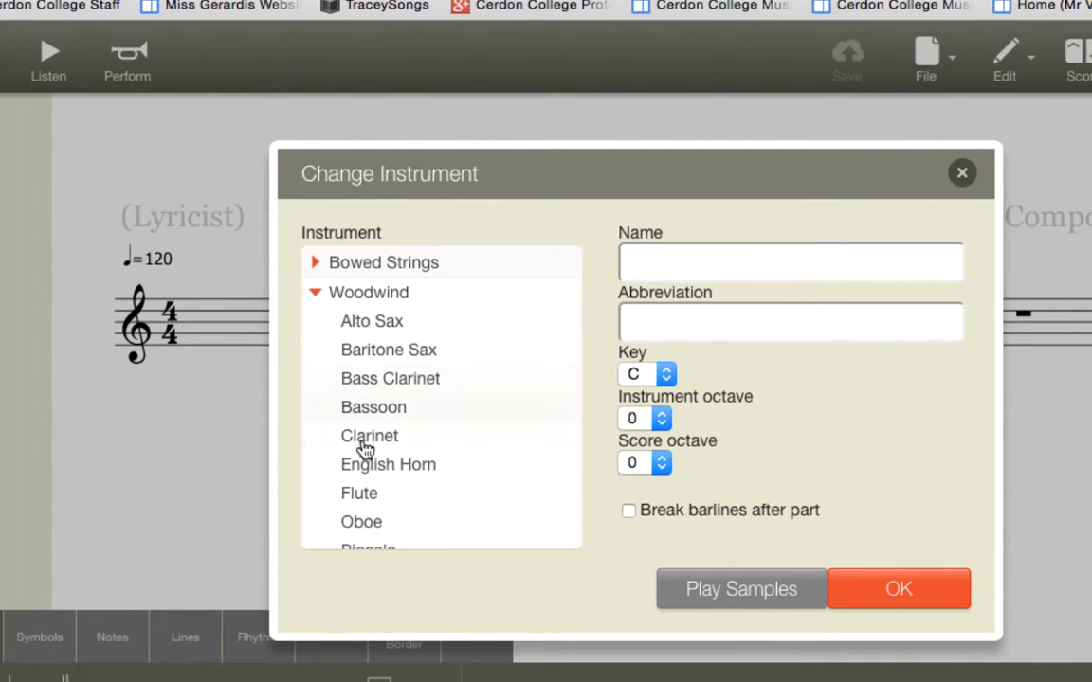
pyautogui.click(368, 494)
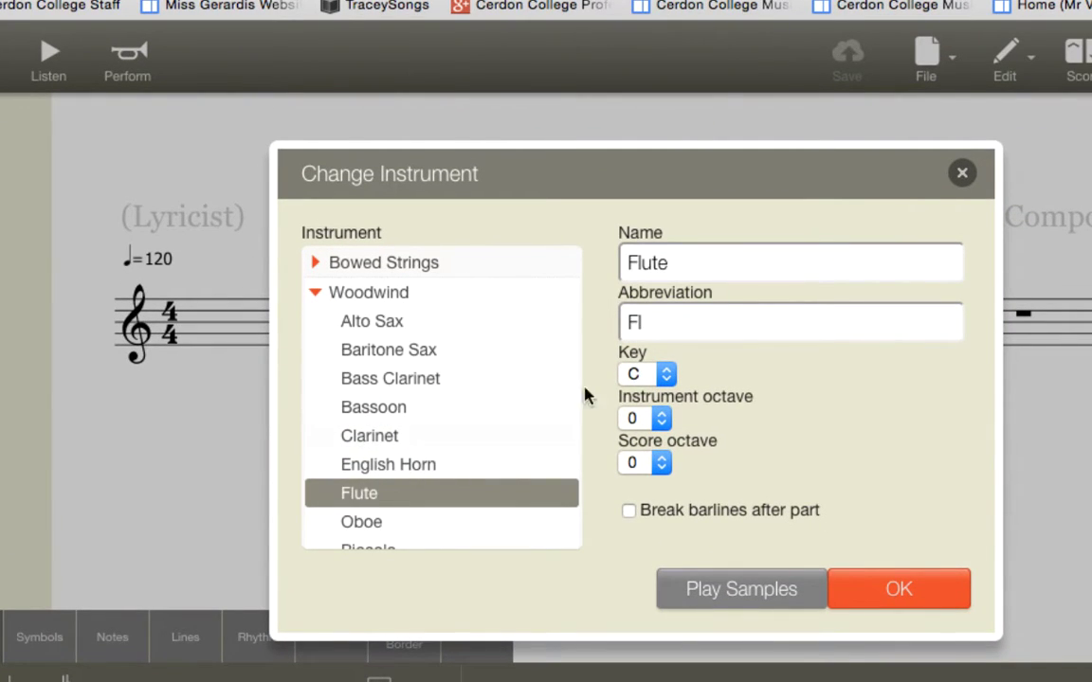
pyautogui.click(678, 263)
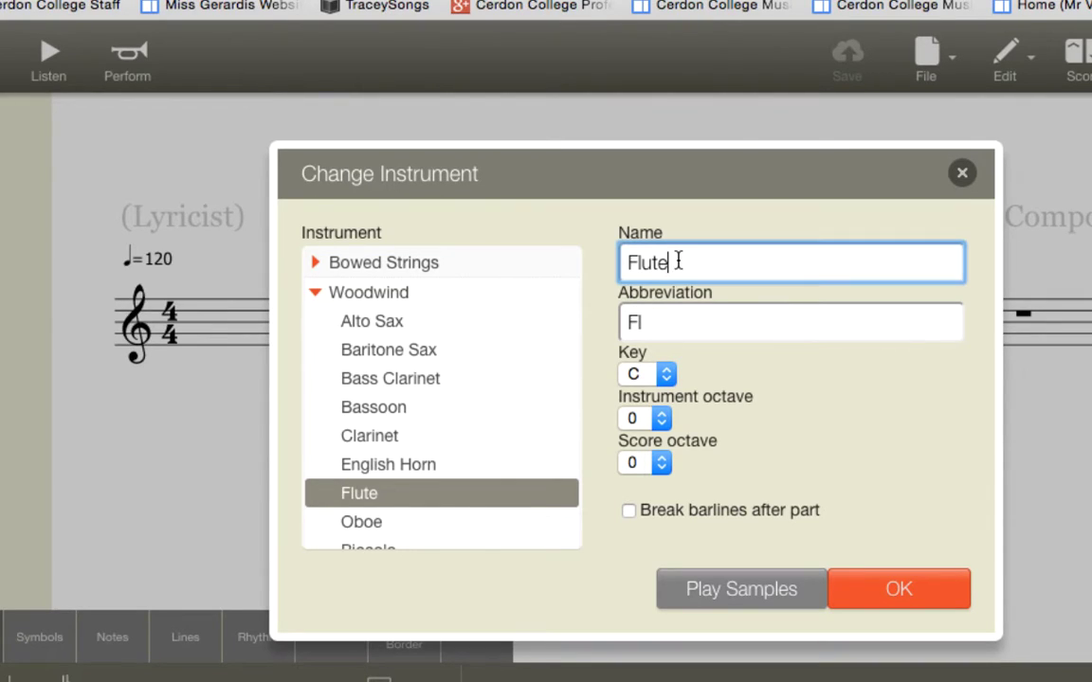
pyautogui.click(669, 324)
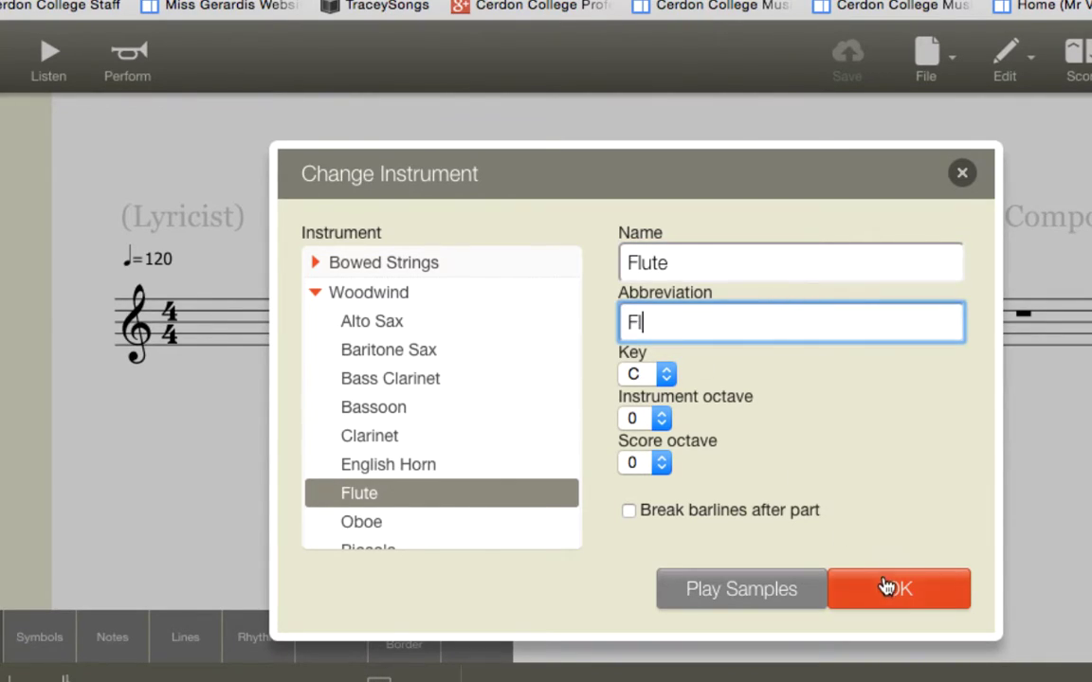
pyautogui.click(896, 590)
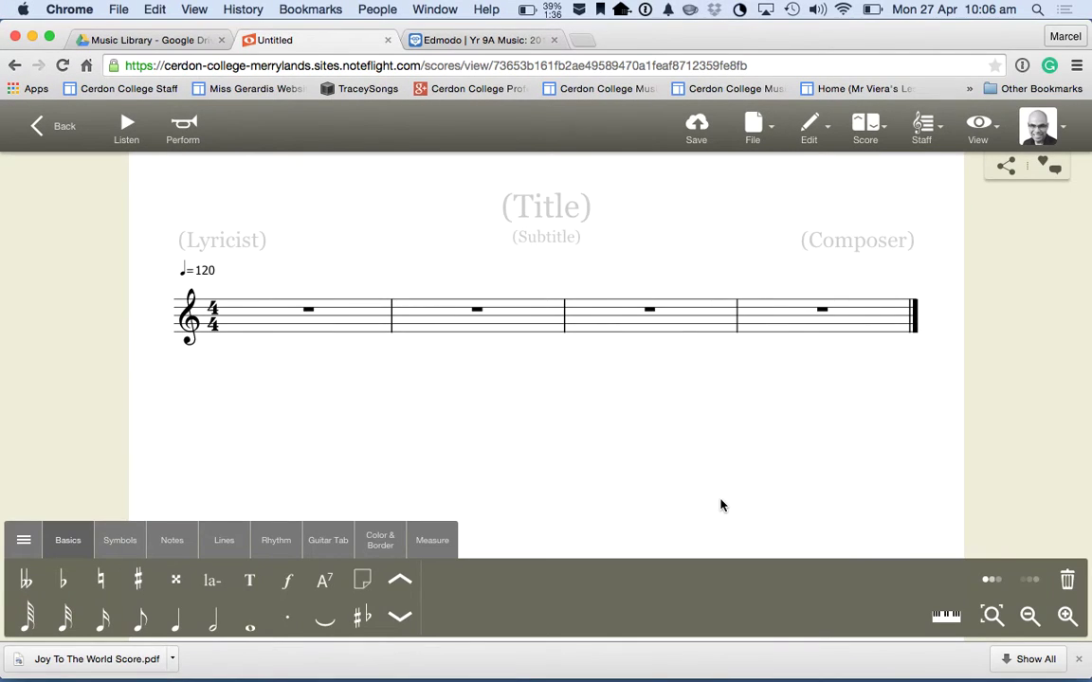
pyautogui.click(984, 133)
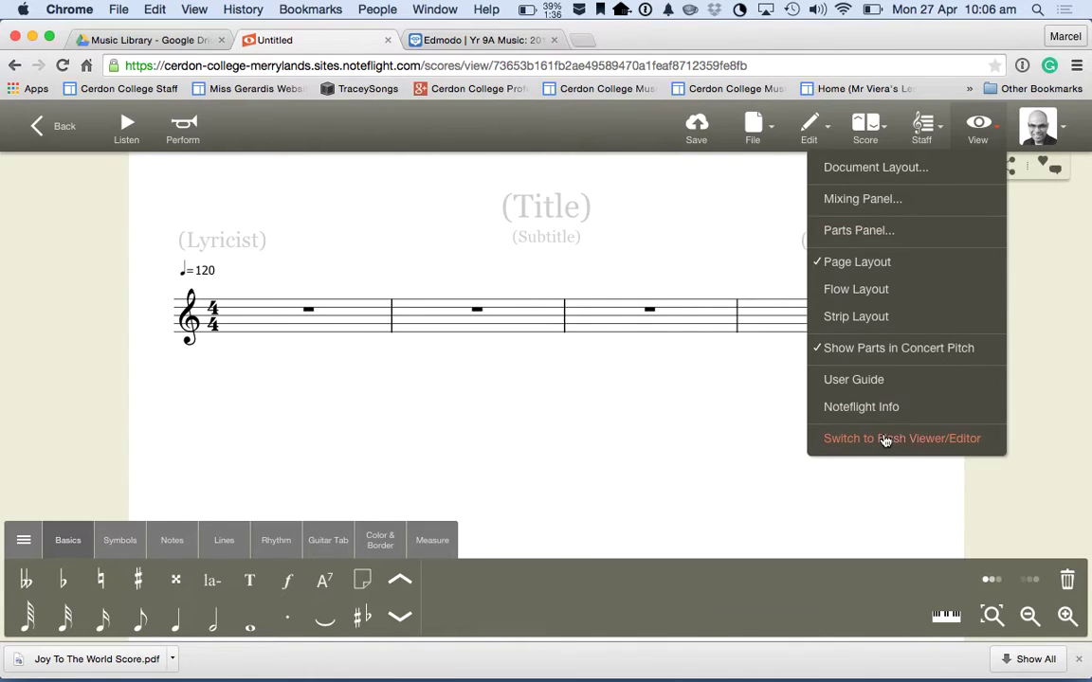
pyautogui.click(781, 494)
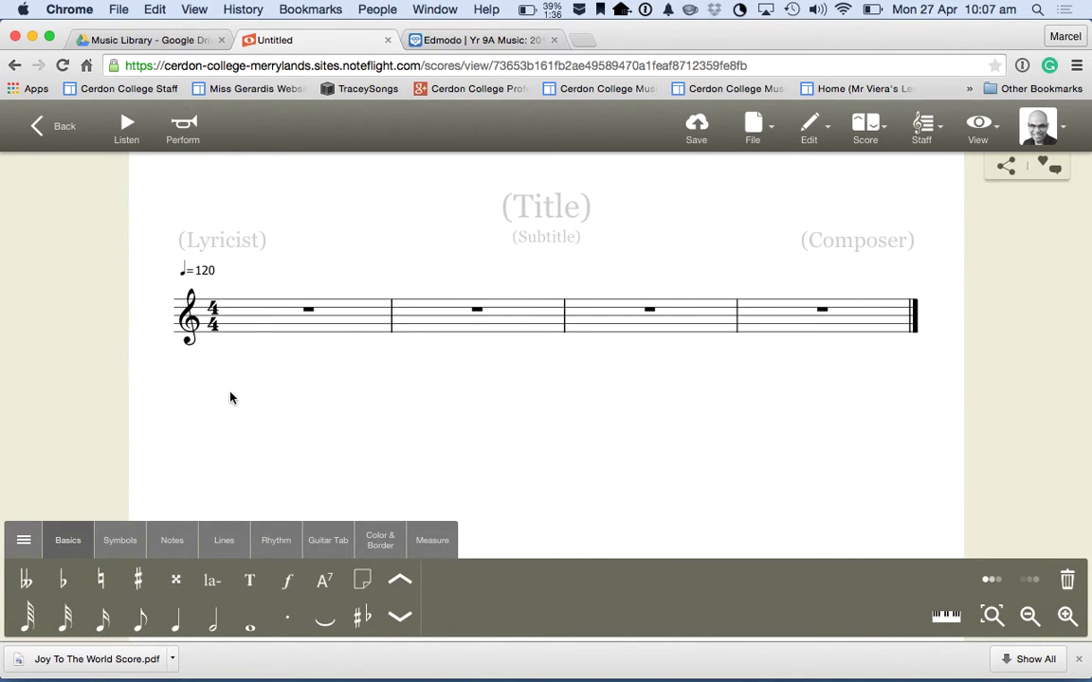
# Step: Enter bar 1 as a half note, a dotted quarter and an eighth note
pyautogui.click(275, 315)
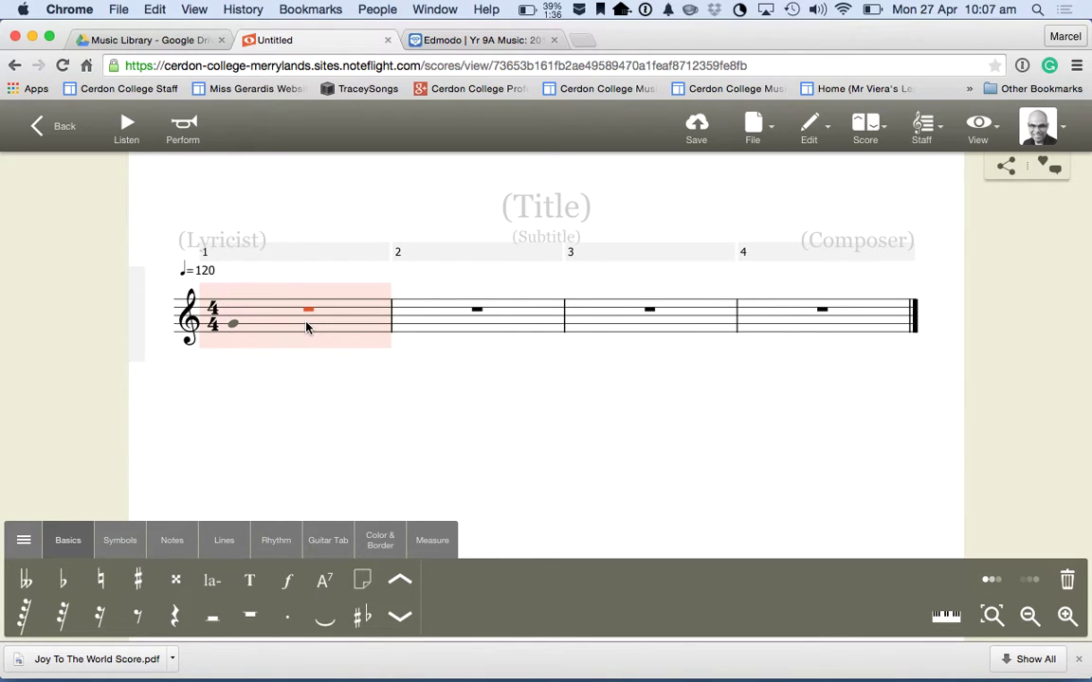
pyautogui.click(212, 618)
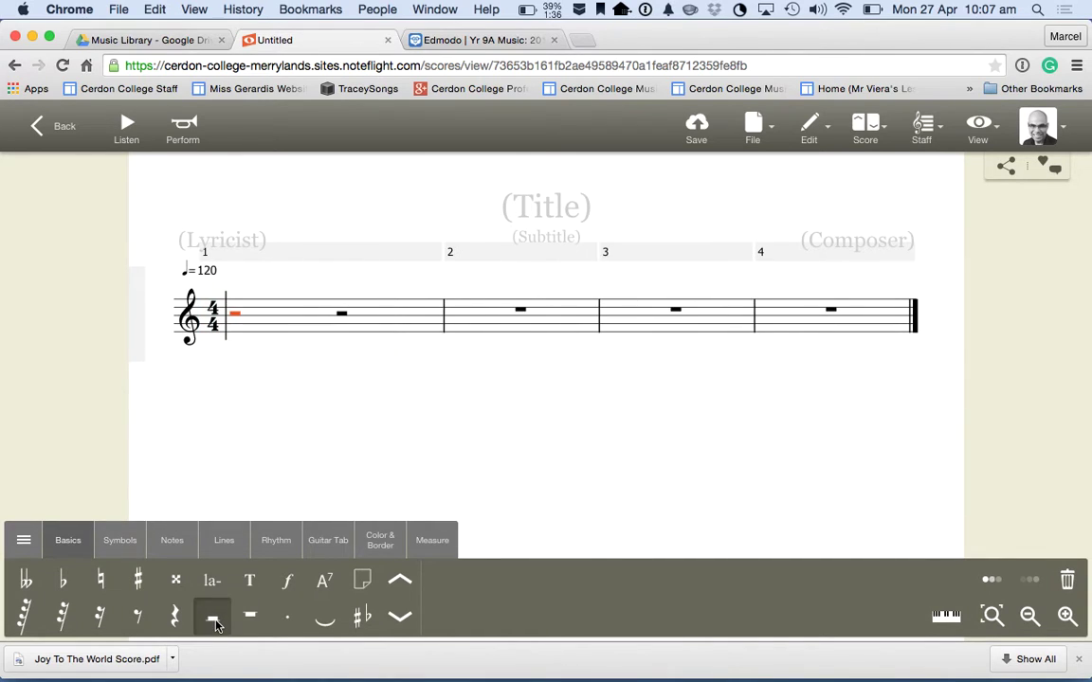
pyautogui.click(242, 285)
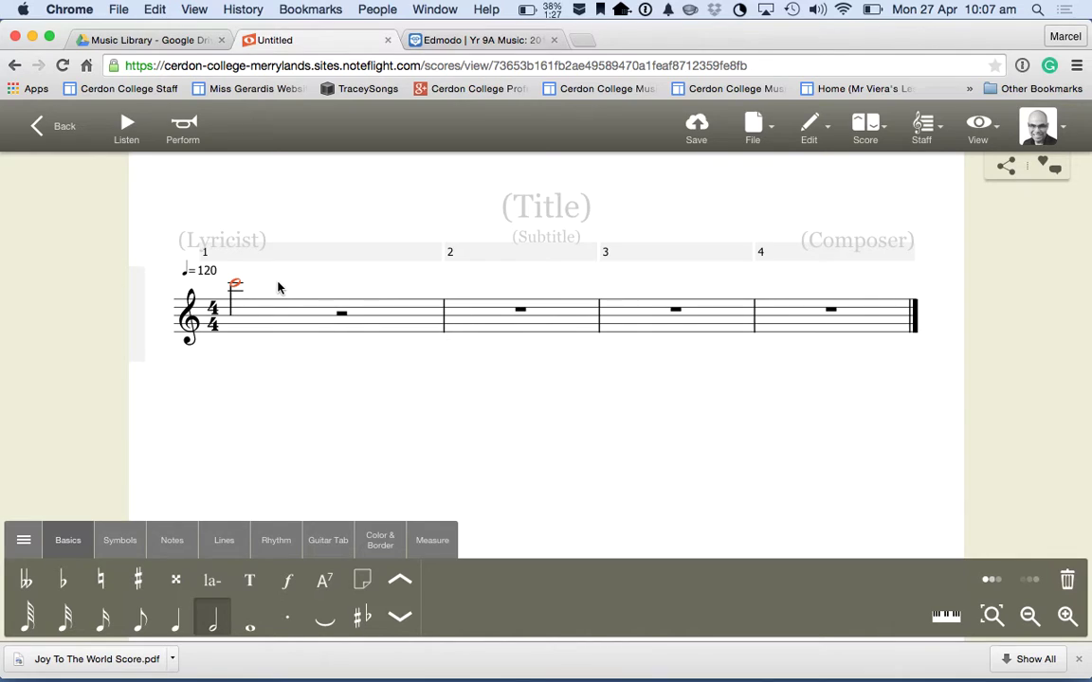
pyautogui.click(342, 314)
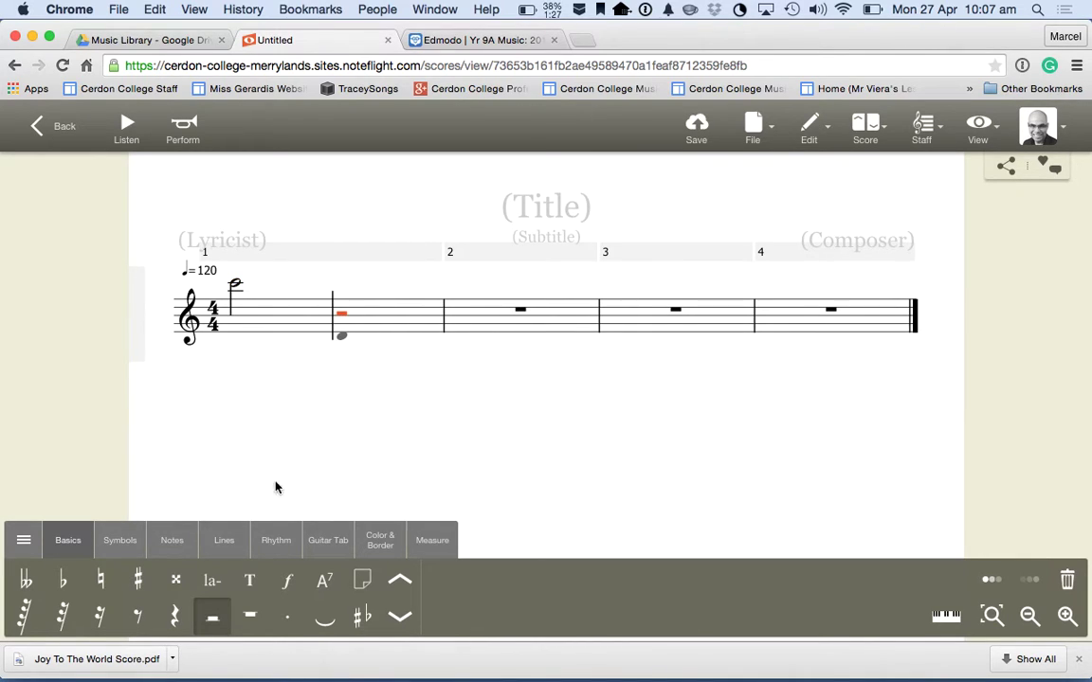
pyautogui.click(175, 617)
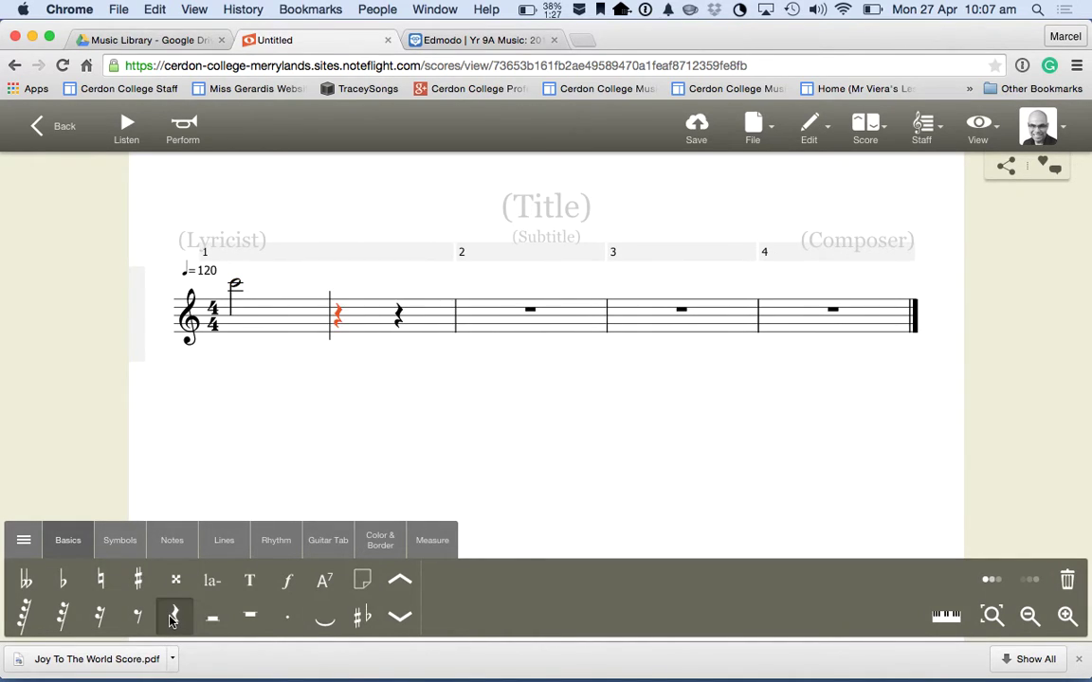
pyautogui.click(288, 614)
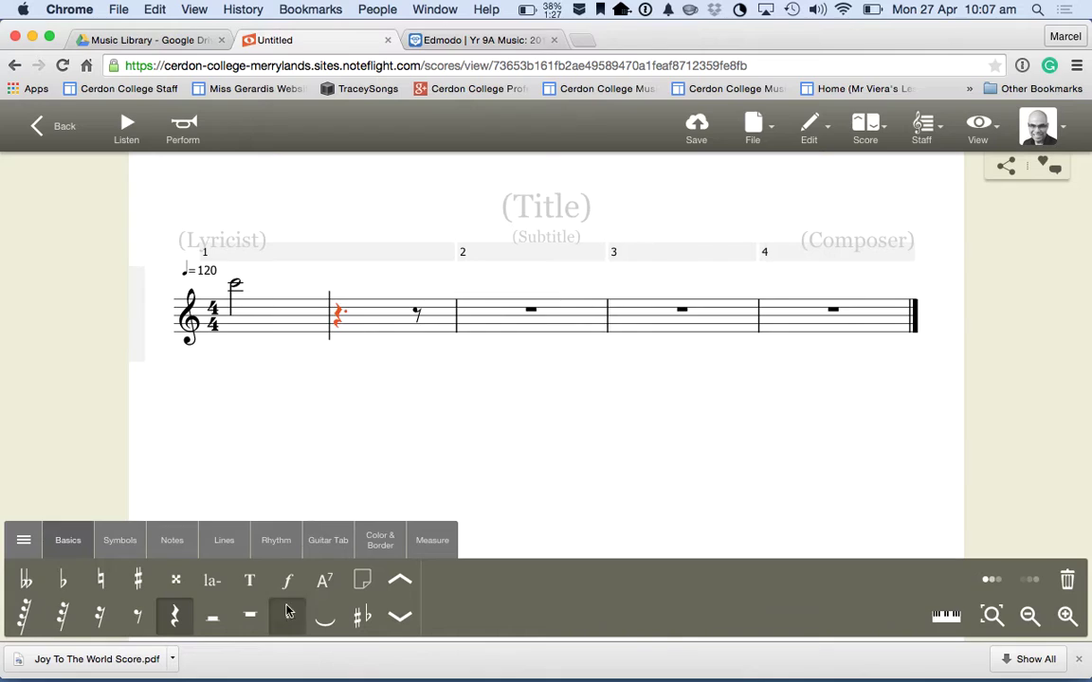
pyautogui.click(341, 289)
pyautogui.click(420, 323)
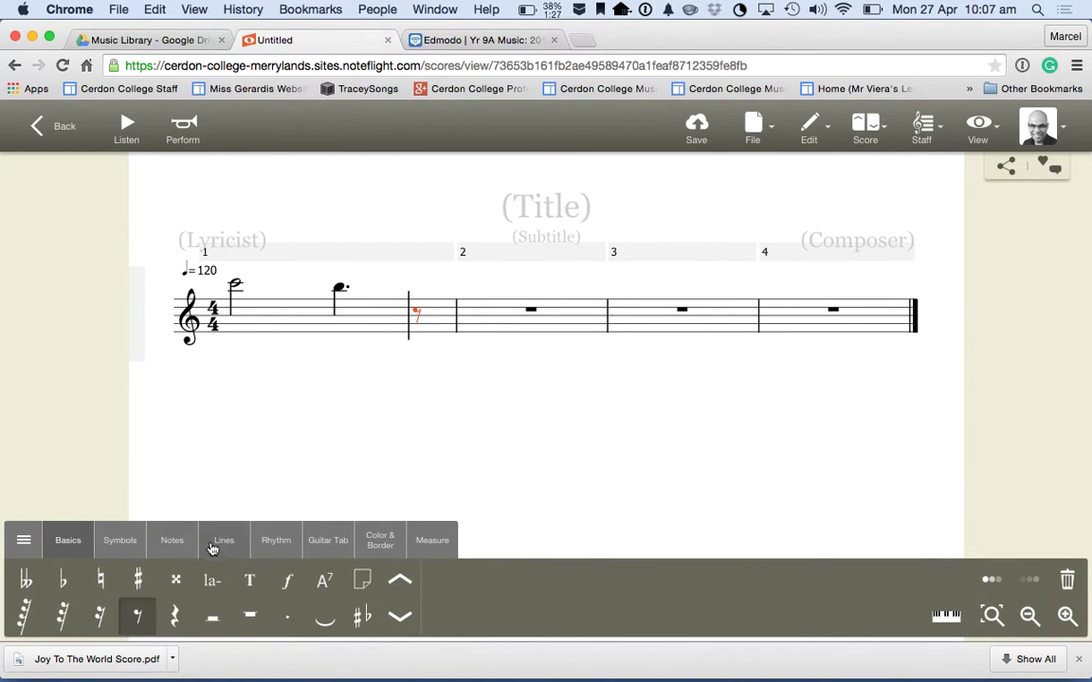
pyautogui.click(420, 292)
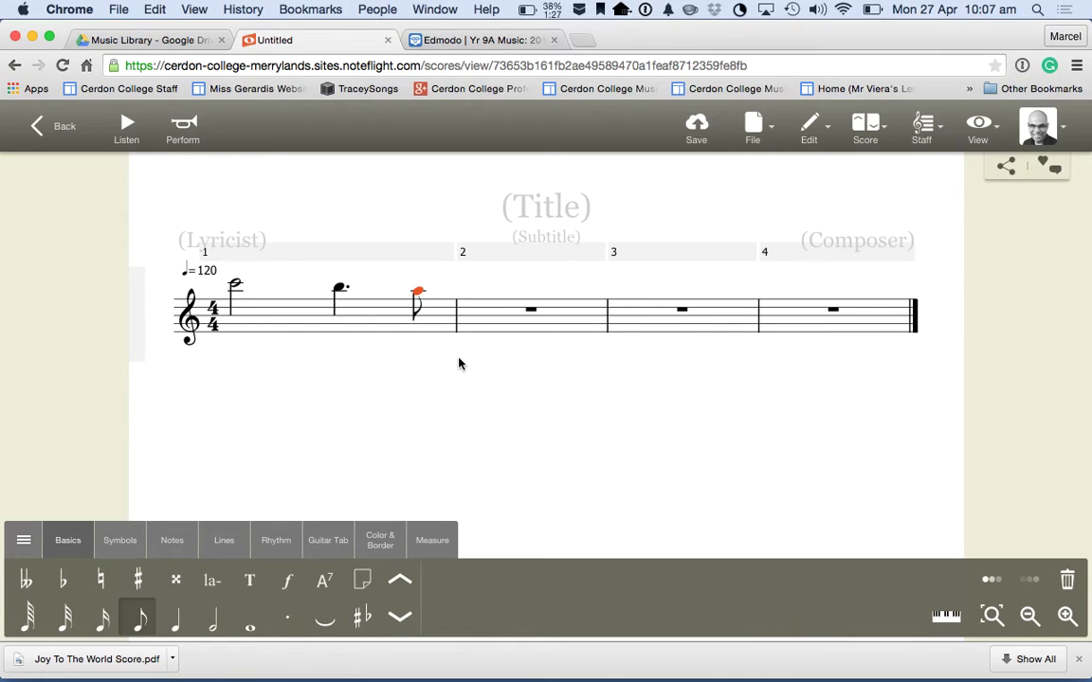
# Step: Fill bar 2 with a dotted half G and a quarter F
pyautogui.click(527, 313)
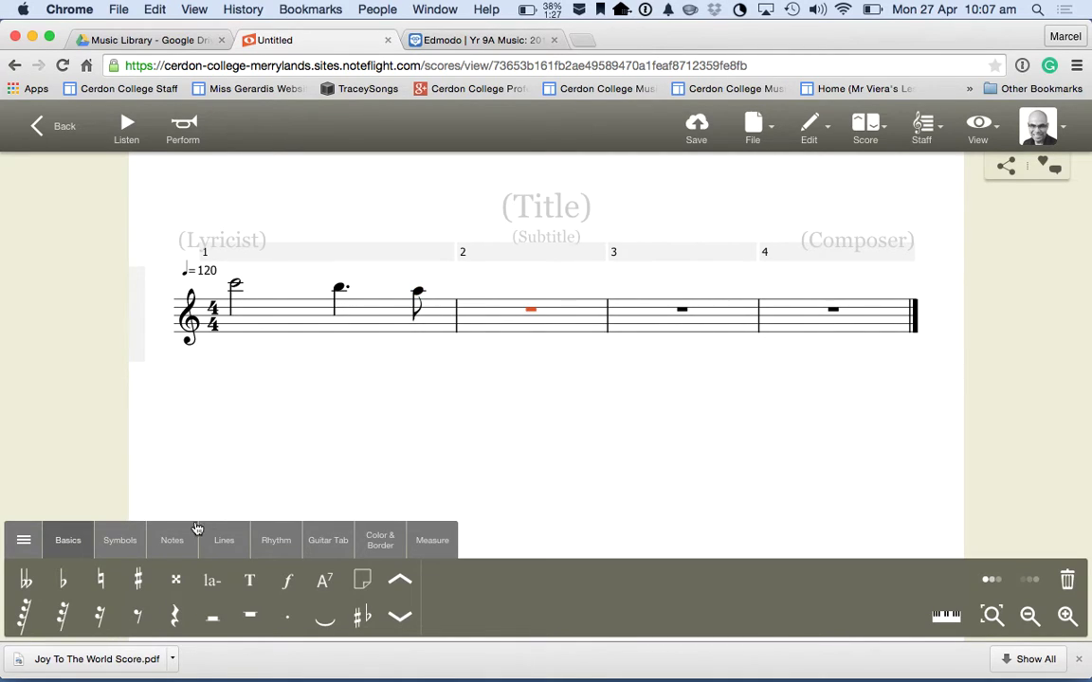
pyautogui.click(210, 621)
pyautogui.click(286, 620)
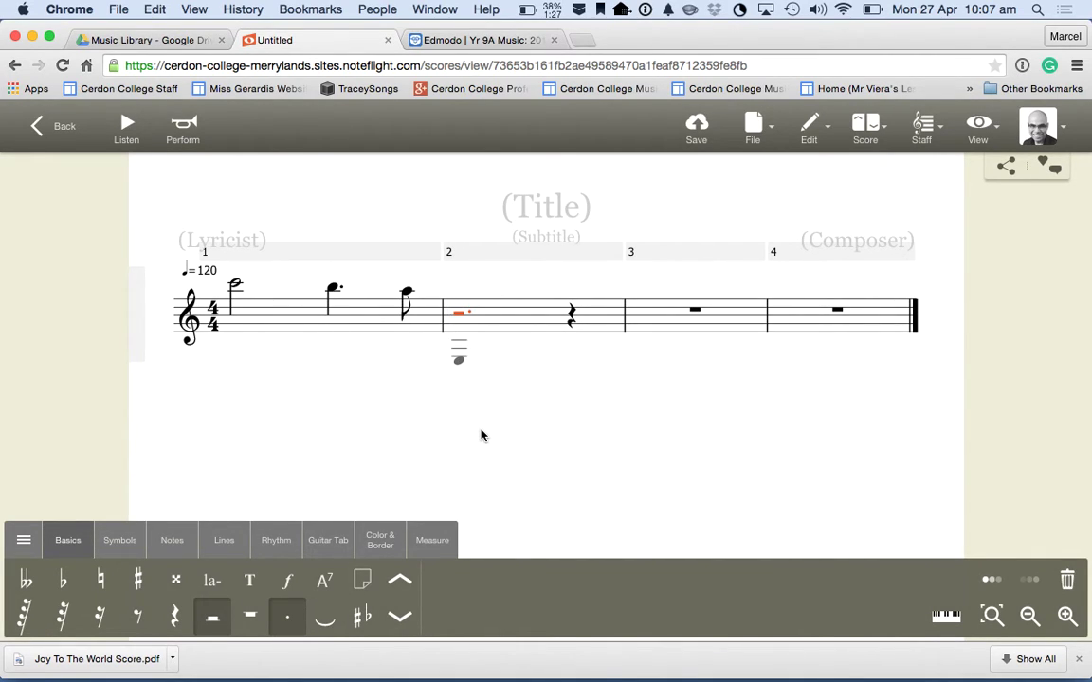
pyautogui.press('g')
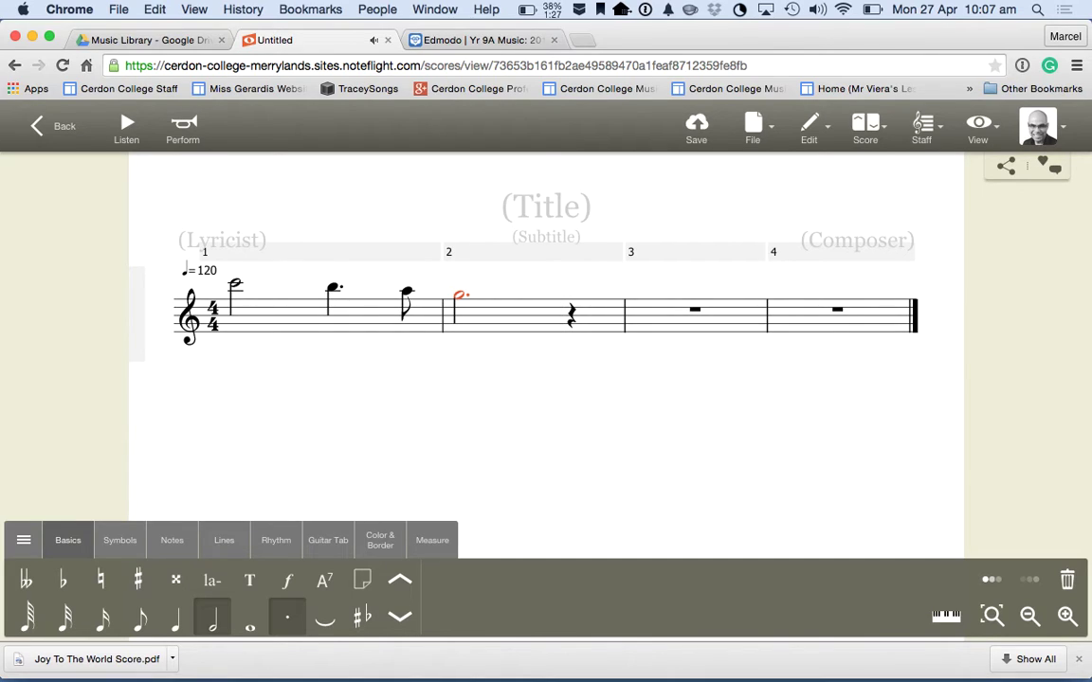
pyautogui.press('Right')
pyautogui.press('f')
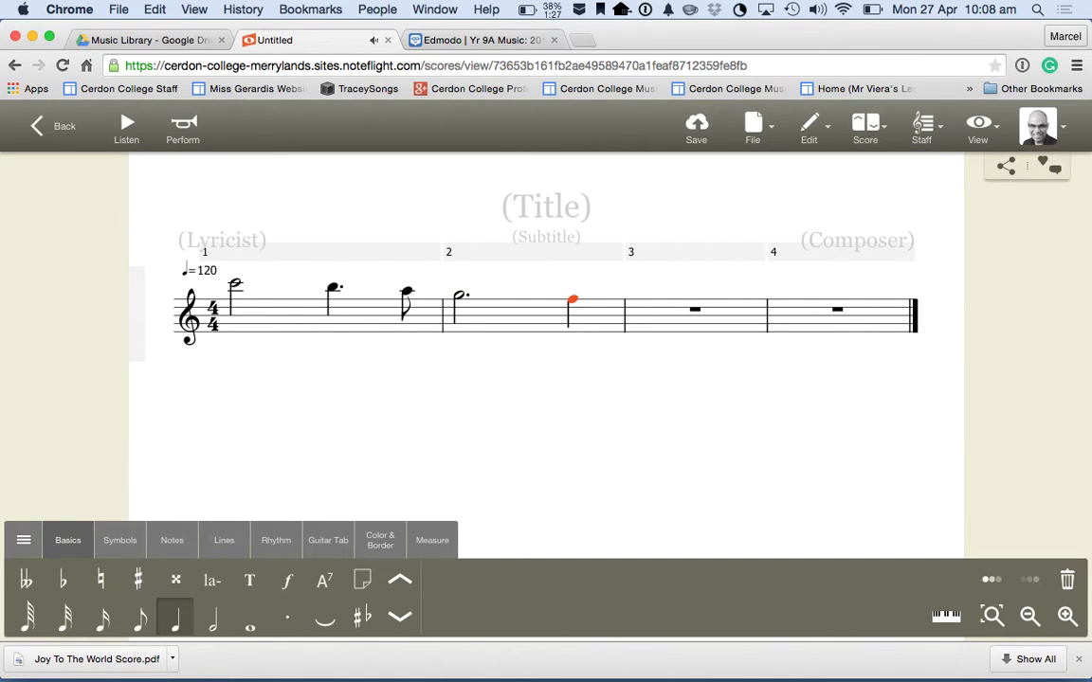
# Step: Enter half notes E and D in bar 3, and a dotted half C in bar 4
pyautogui.press('Right')
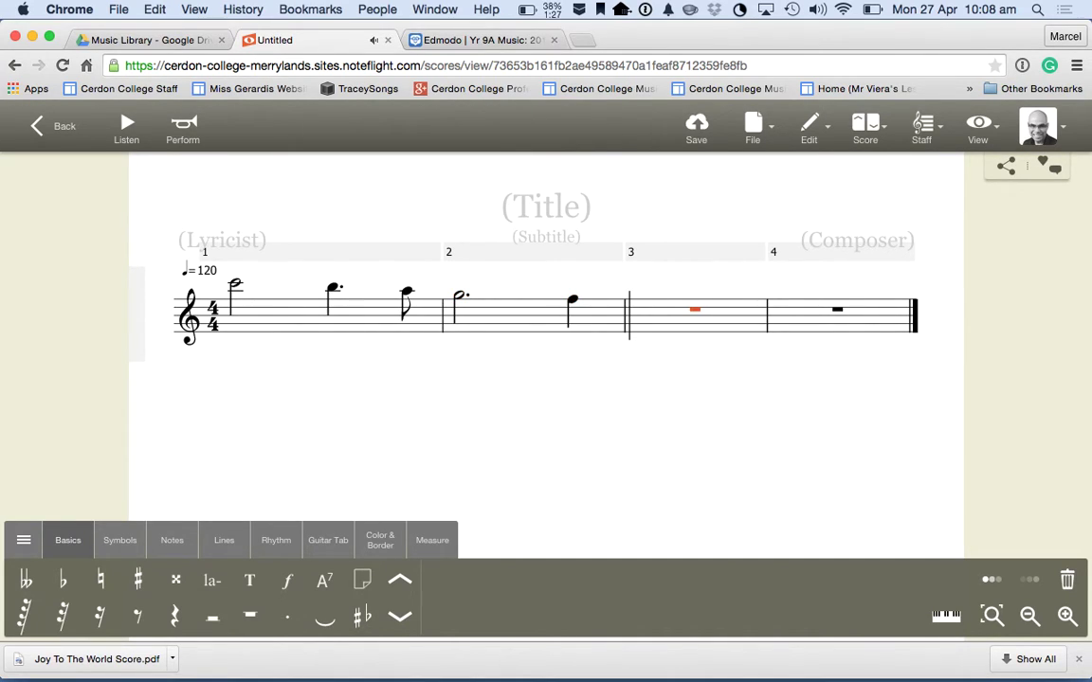
pyautogui.click(212, 617)
pyautogui.press('e')
pyautogui.press('Right')
pyautogui.press('d')
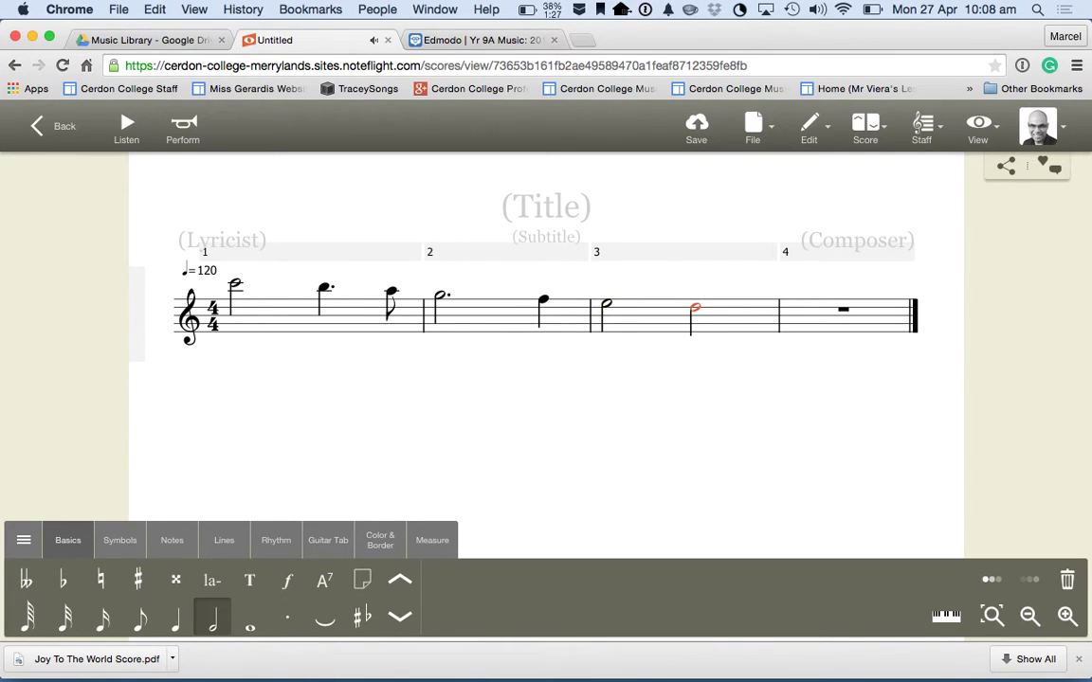
pyautogui.press('Right')
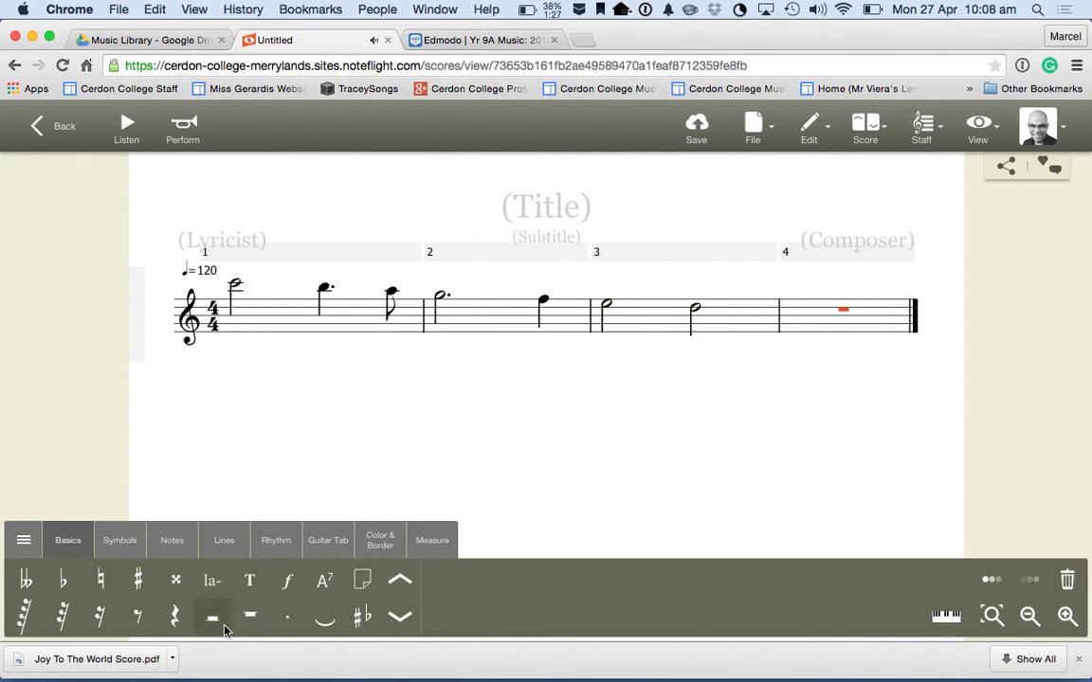
pyautogui.click(213, 617)
pyautogui.click(287, 617)
pyautogui.press('c')
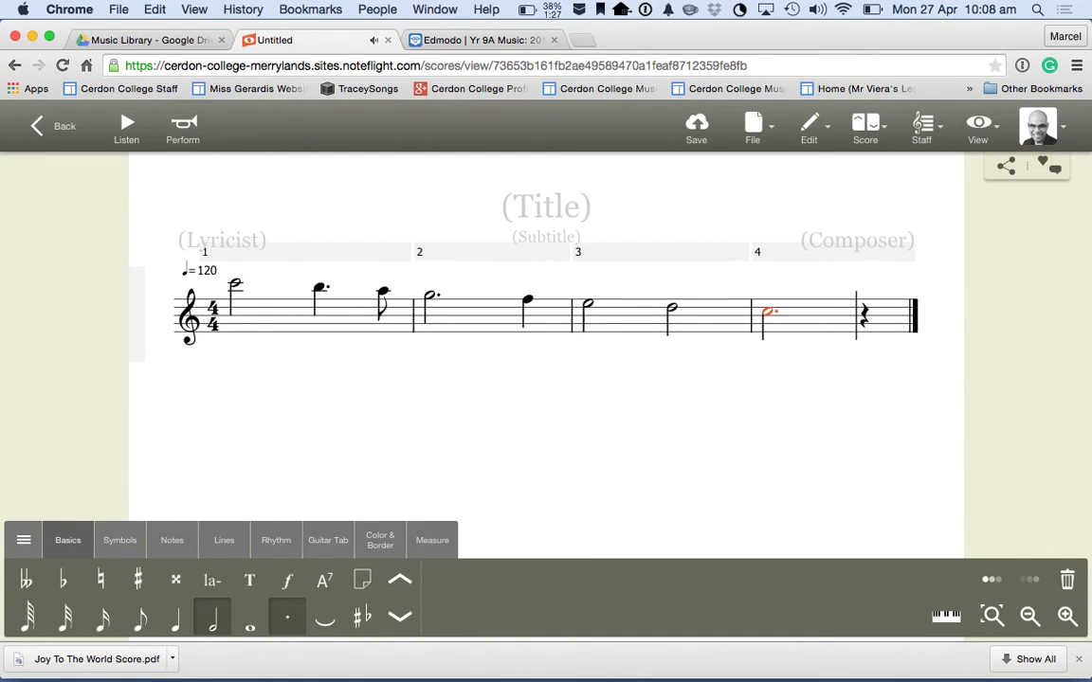
pyautogui.click(235, 286)
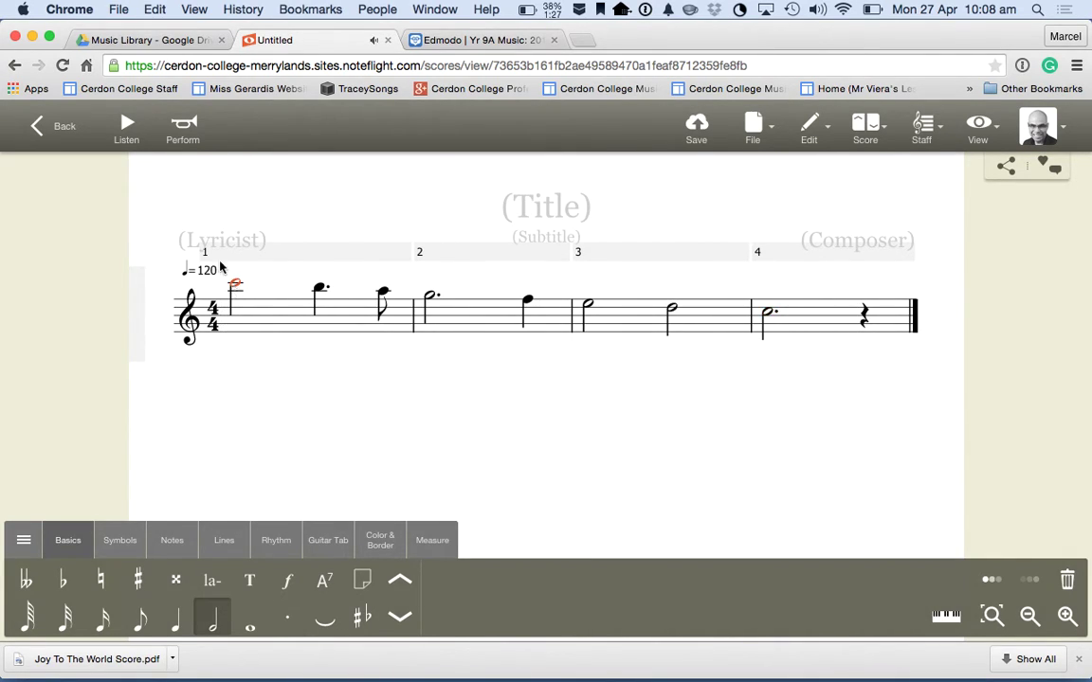
pyautogui.click(138, 140)
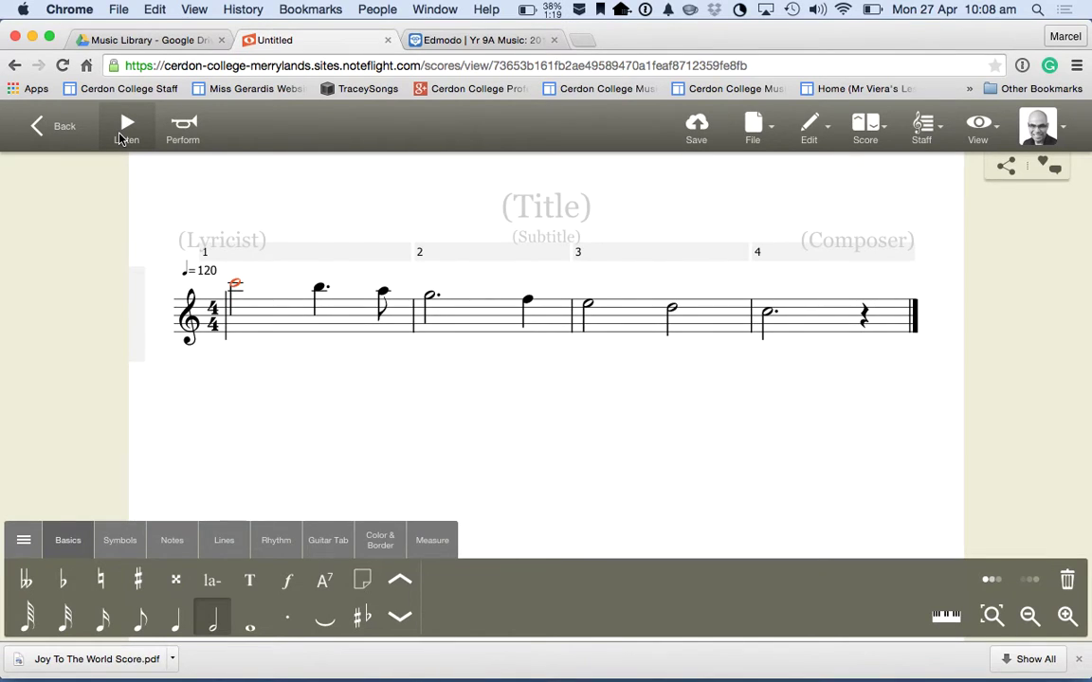
pyautogui.click(120, 138)
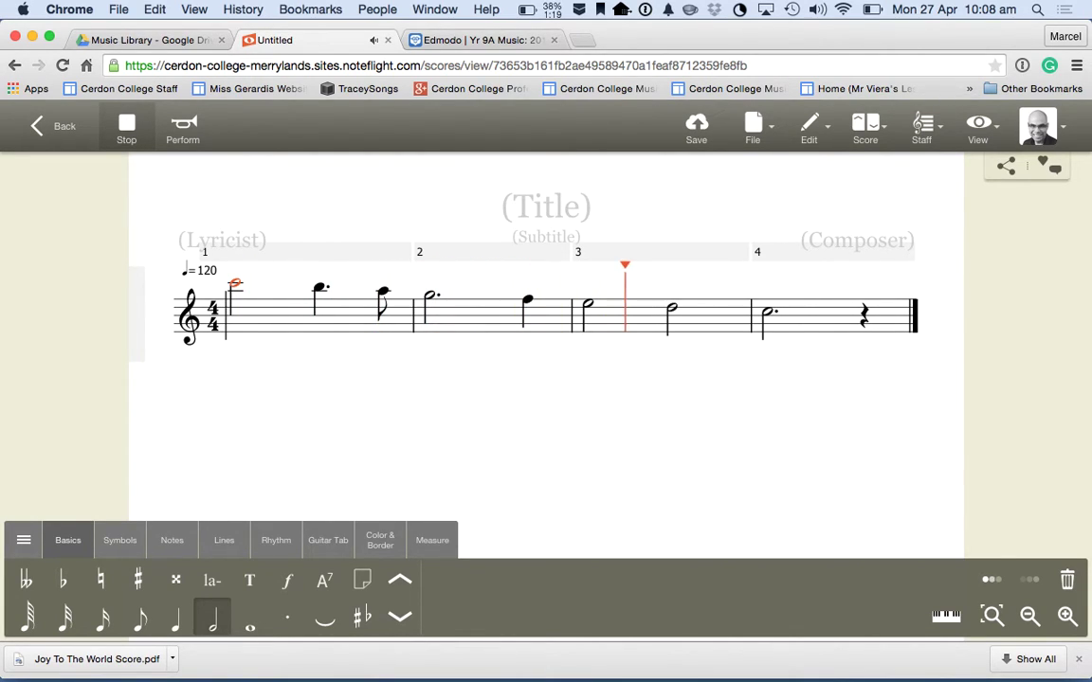
pyautogui.click(120, 127)
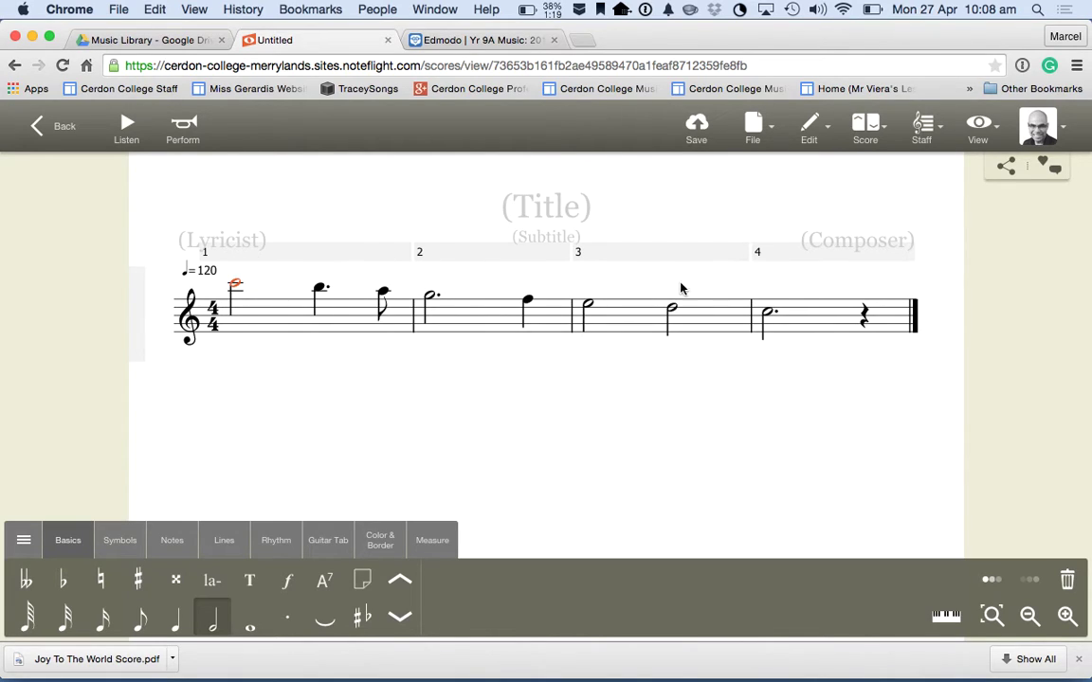
# Step: Check measure 4 and the final barline, clear the selection, then open the Staff menu
pyautogui.click(839, 303)
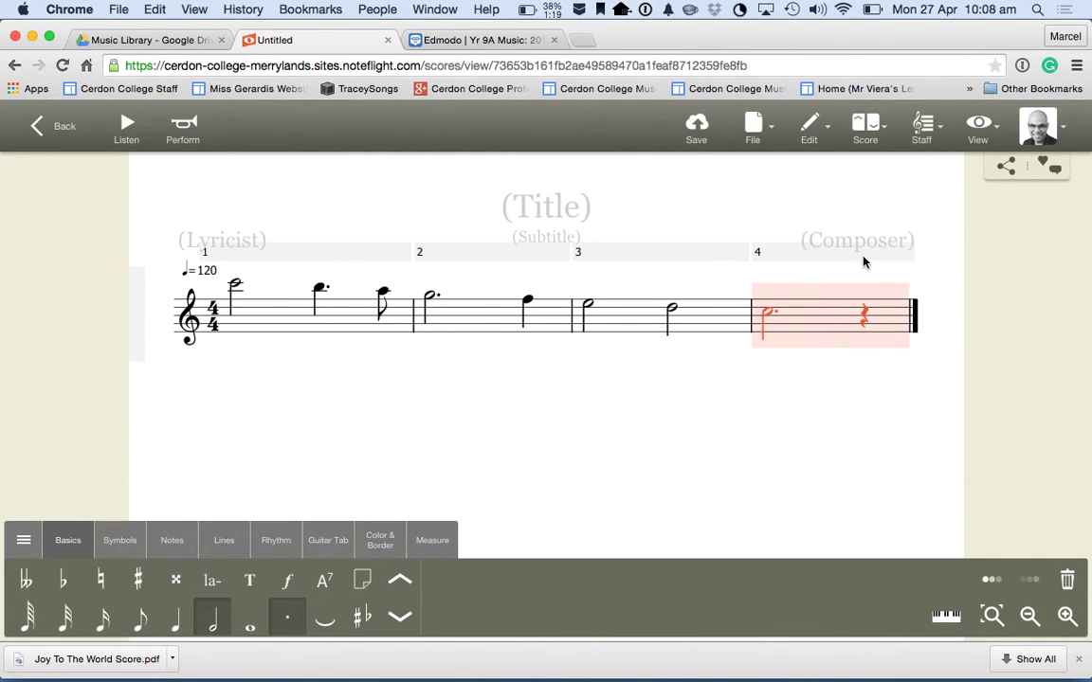
pyautogui.click(896, 240)
pyautogui.click(912, 310)
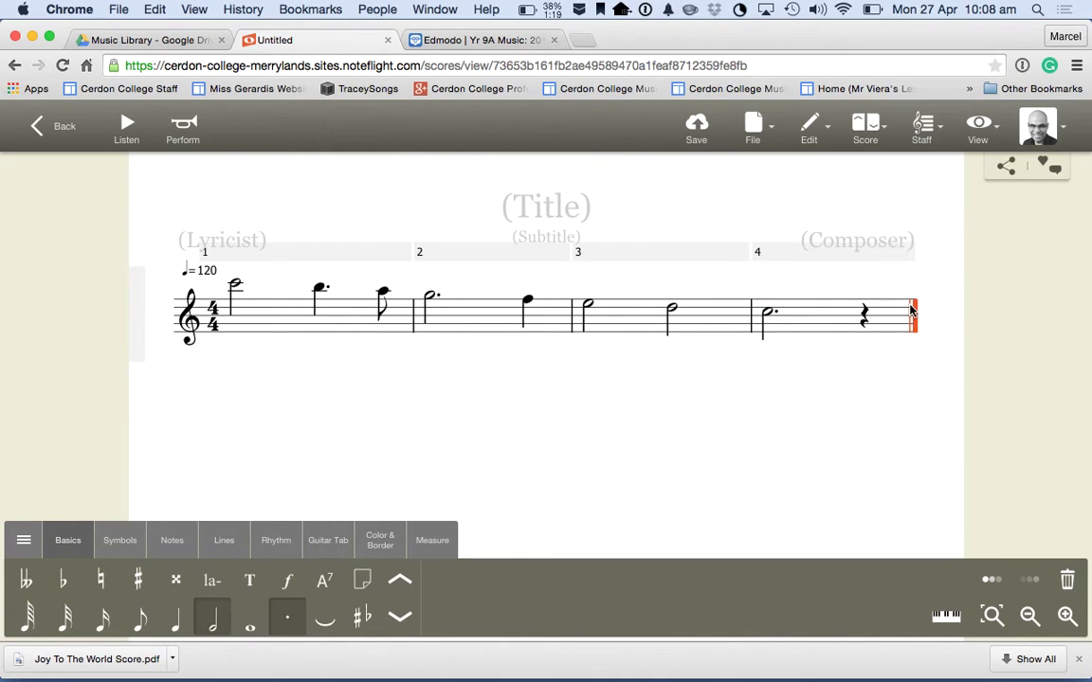
pyautogui.click(892, 323)
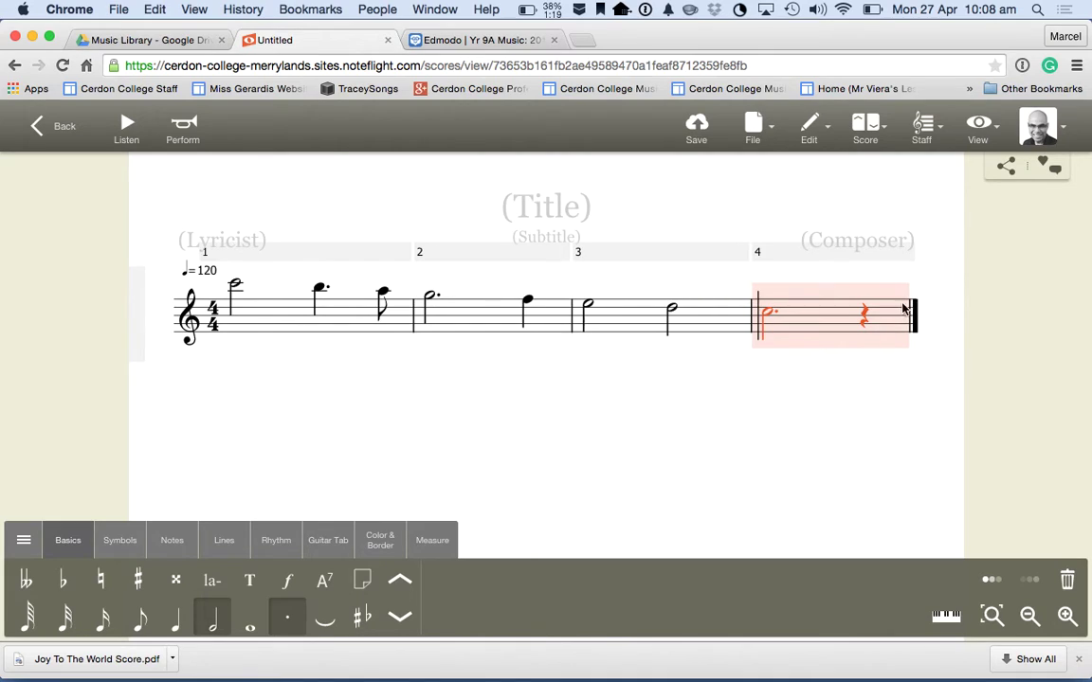
pyautogui.click(655, 439)
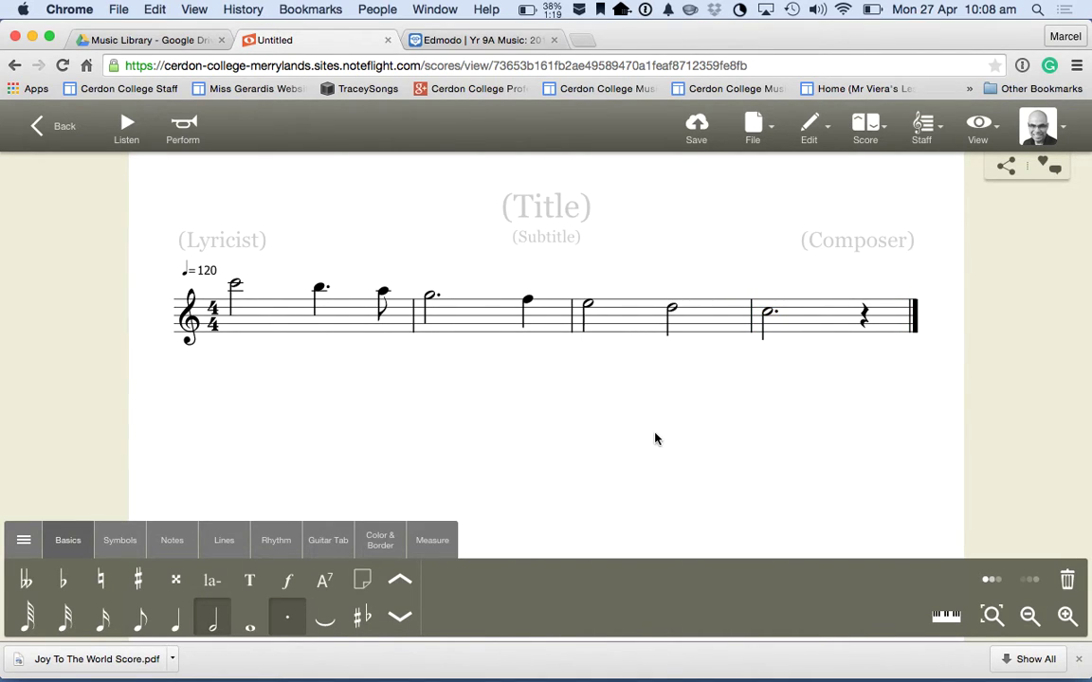
pyautogui.click(926, 128)
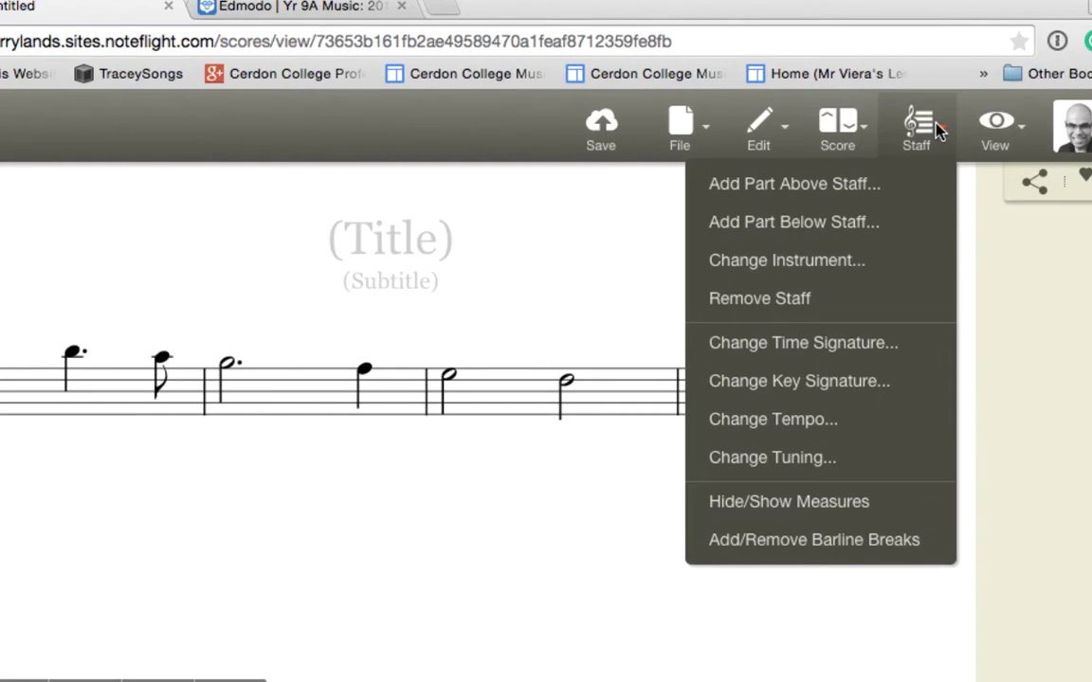
# Step: Add a Violin (solo) part below the flute, choosing Stay on this Page when asked to leave
pyautogui.click(804, 228)
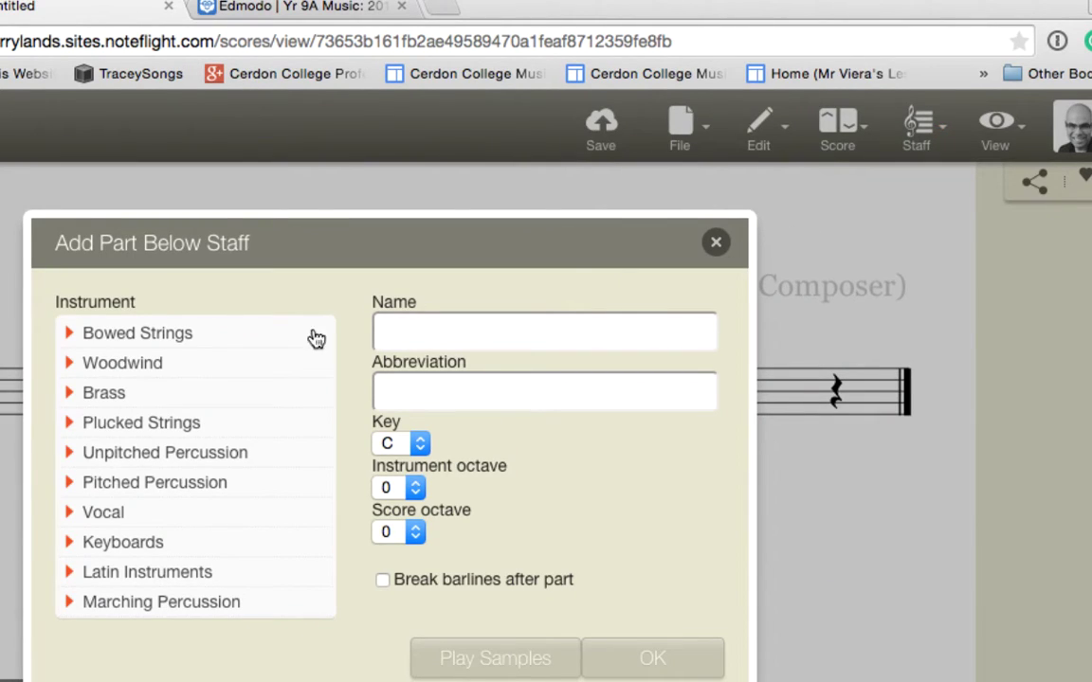
pyautogui.click(72, 336)
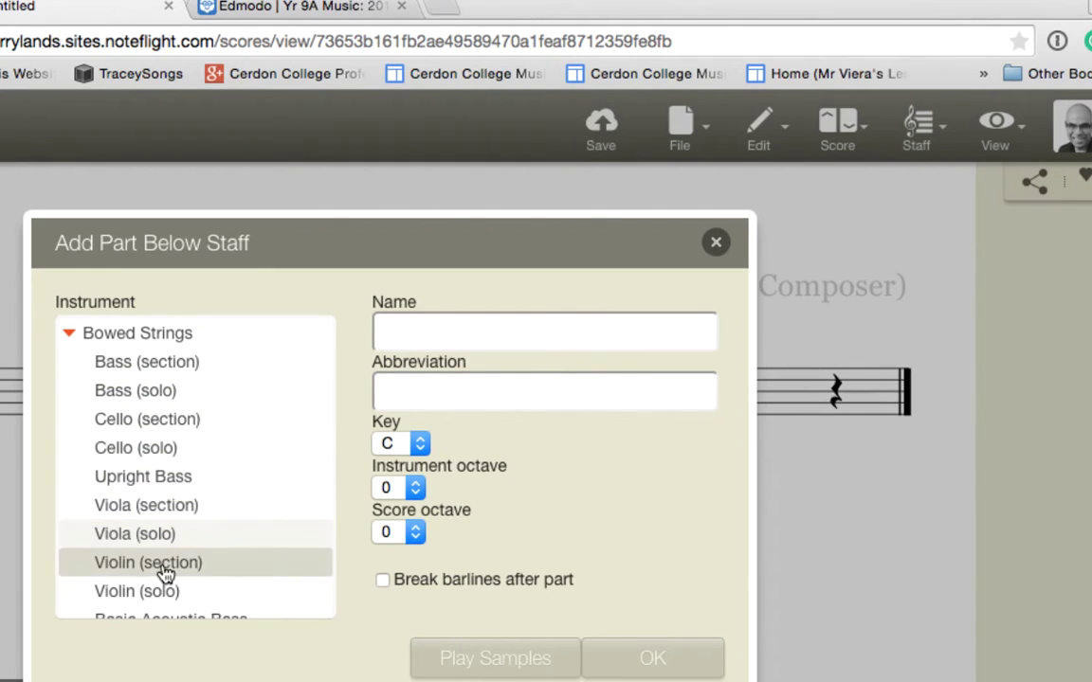
pyautogui.scroll(-2, 166, 573)
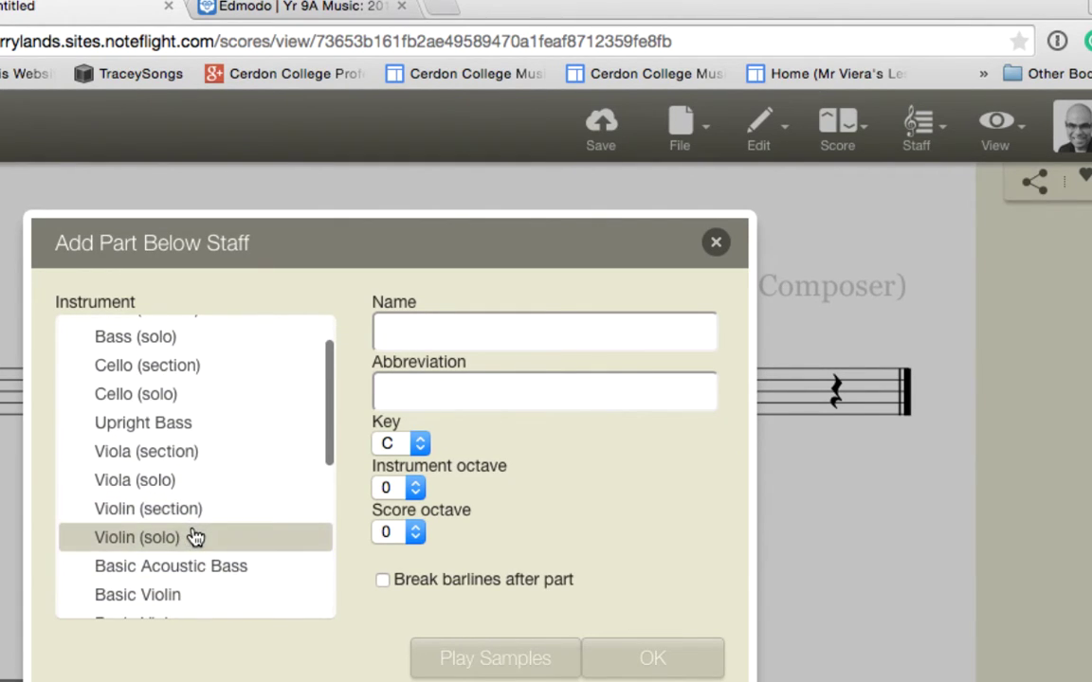
pyautogui.click(194, 538)
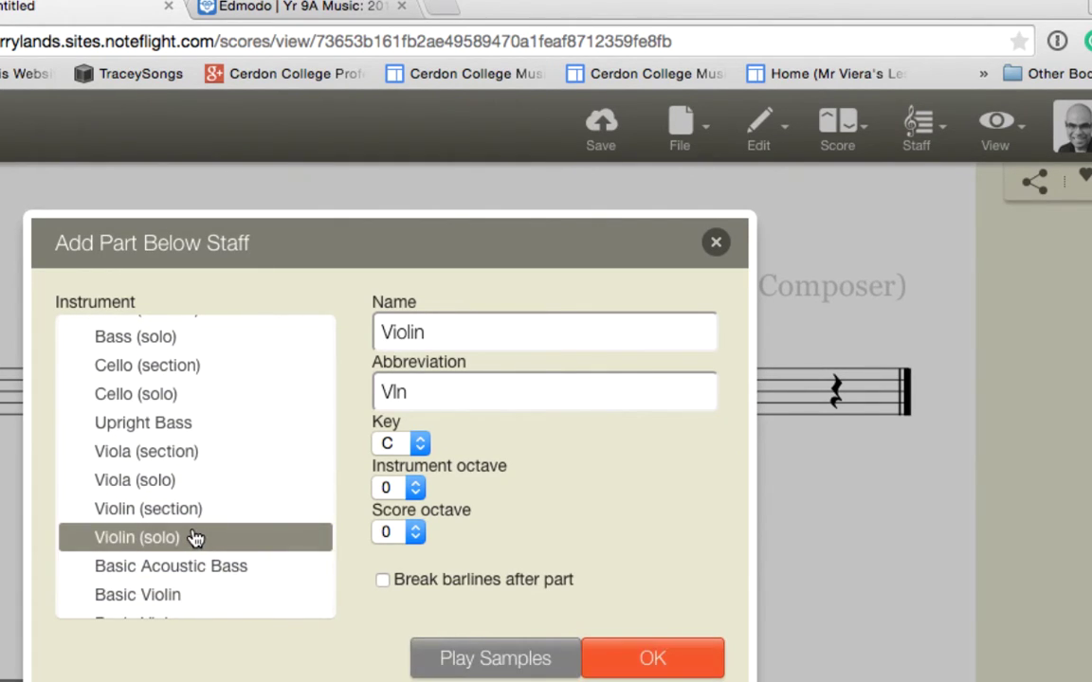
pyautogui.click(624, 662)
pyautogui.press('BackSpace')
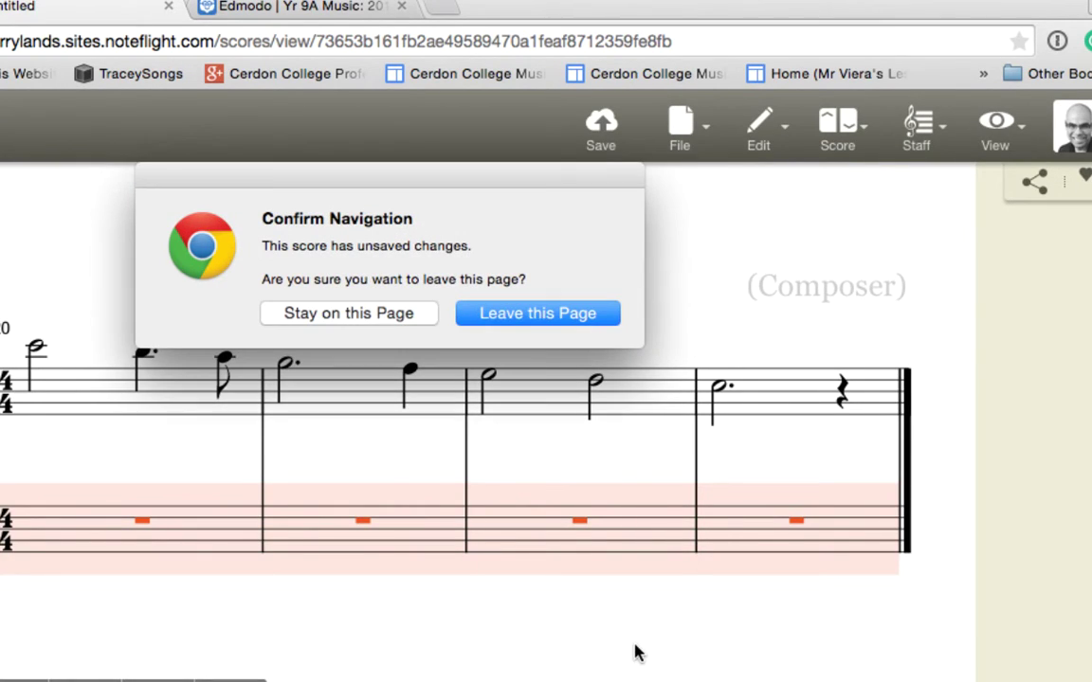
pyautogui.click(397, 315)
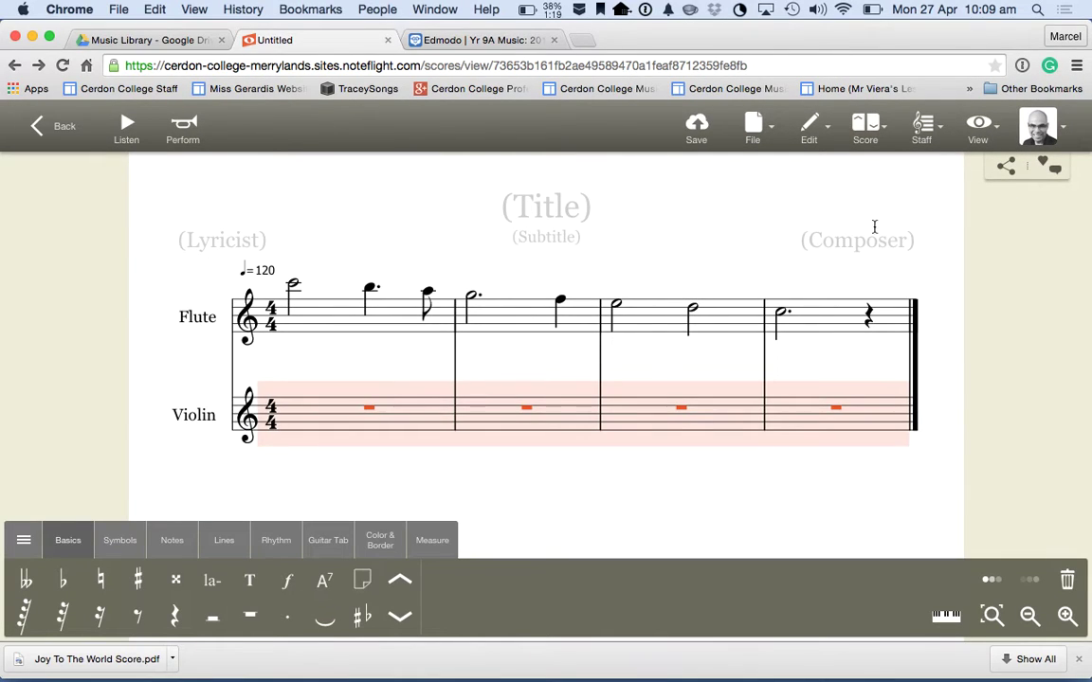
# Step: Enter violin bar 1 as a half note C, a dotted quarter B and an eighth A
pyautogui.click(537, 453)
pyautogui.click(339, 416)
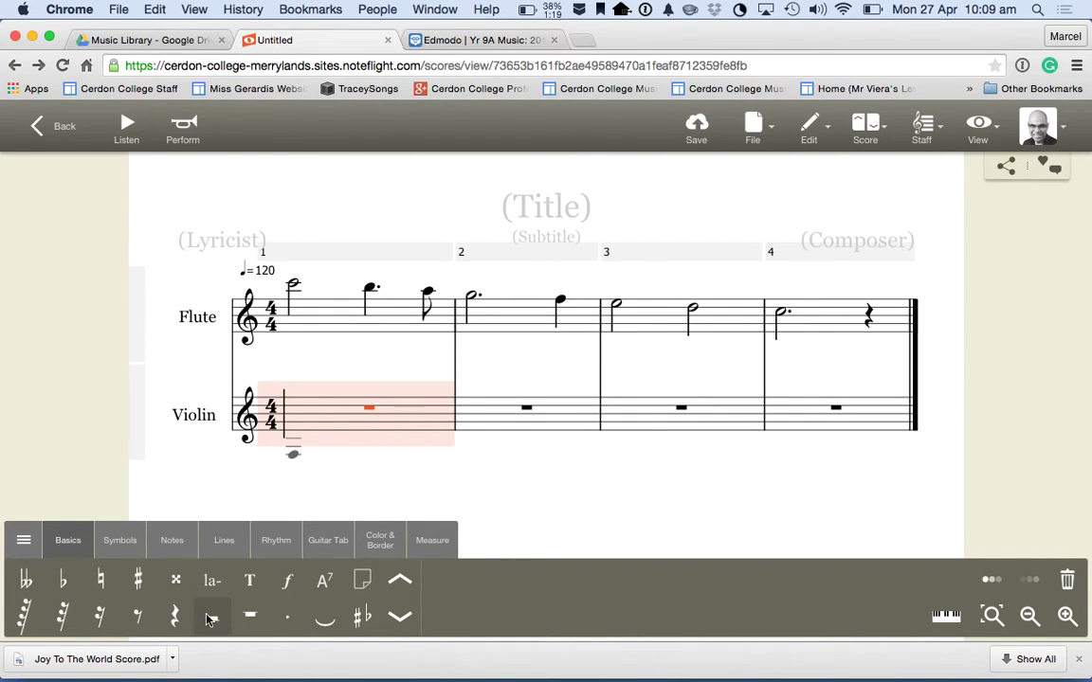
pyautogui.click(210, 620)
pyautogui.click(293, 412)
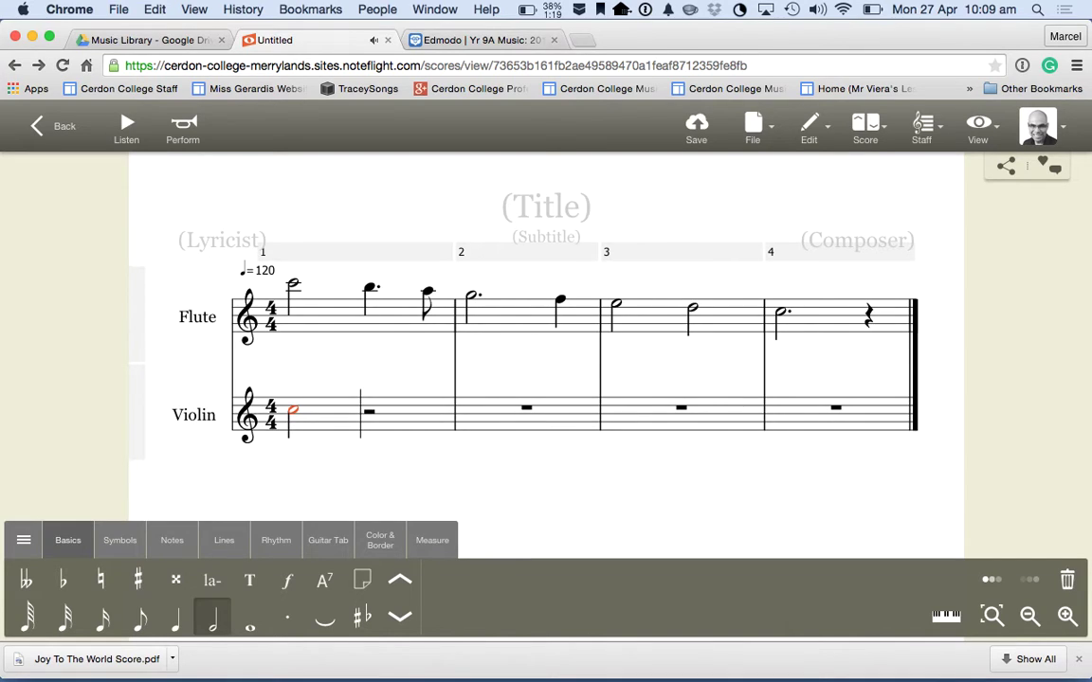
pyautogui.click(368, 410)
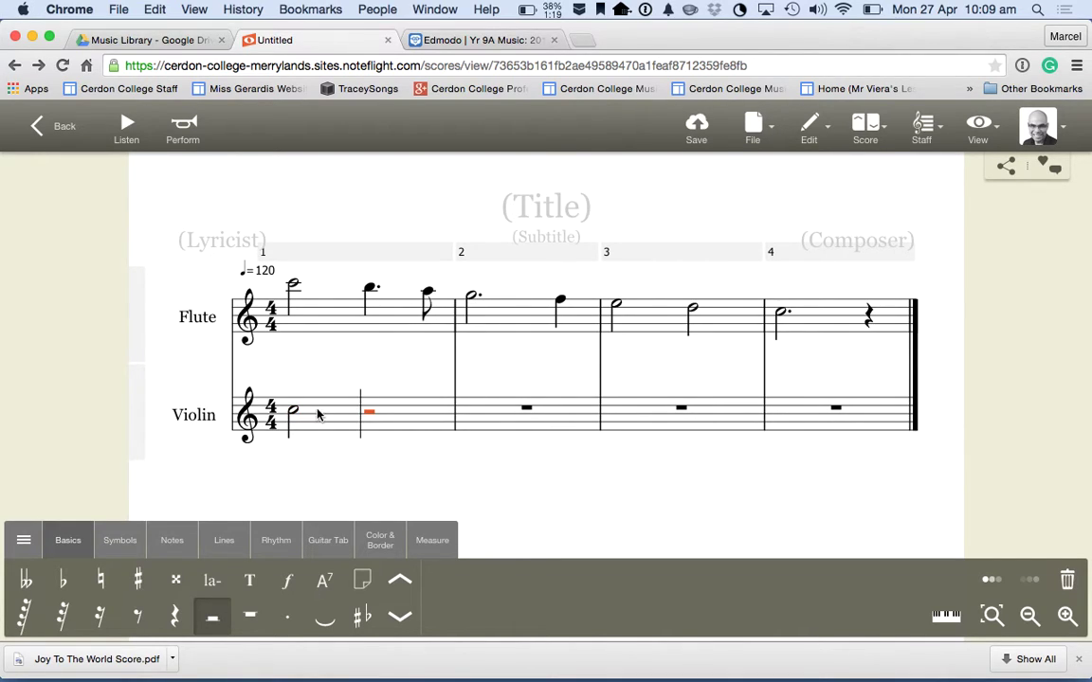
pyautogui.click(175, 617)
pyautogui.click(281, 617)
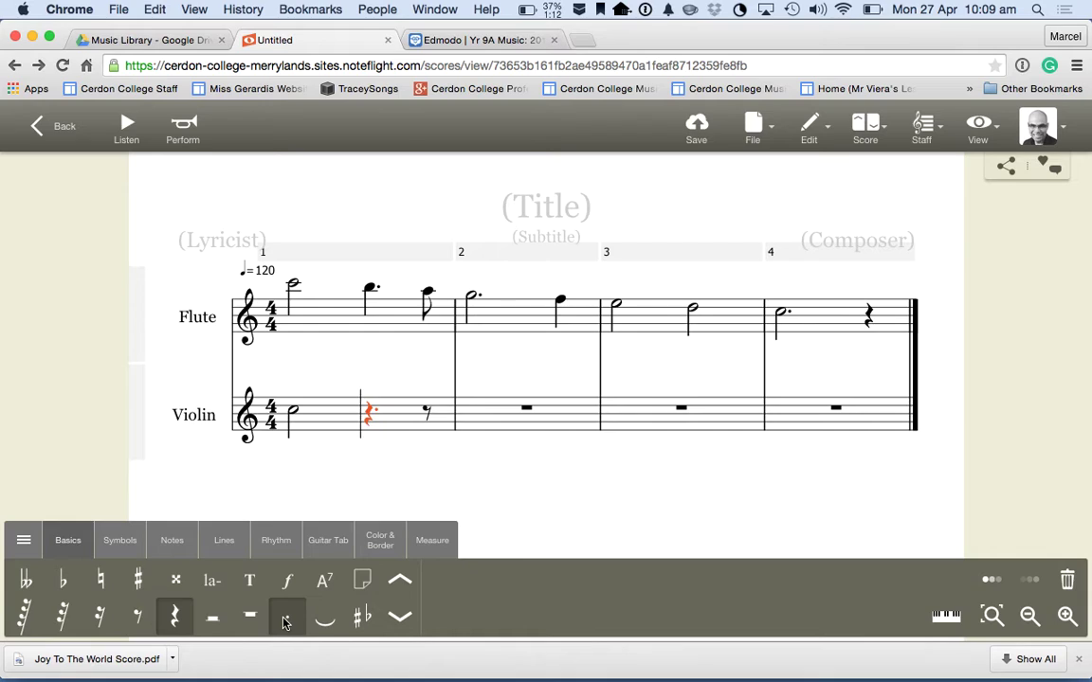
pyautogui.press('b')
pyautogui.press('Right')
pyautogui.press('a')
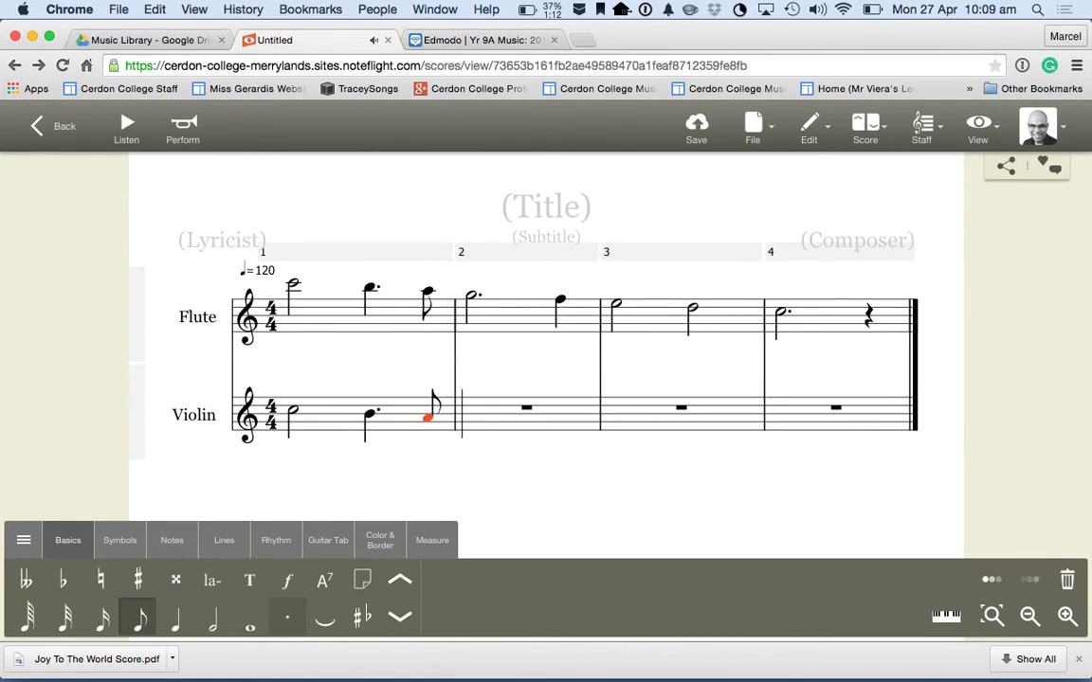
# Step: Fill violin bar 2 with a dotted half G and a quarter F
pyautogui.press('Right')
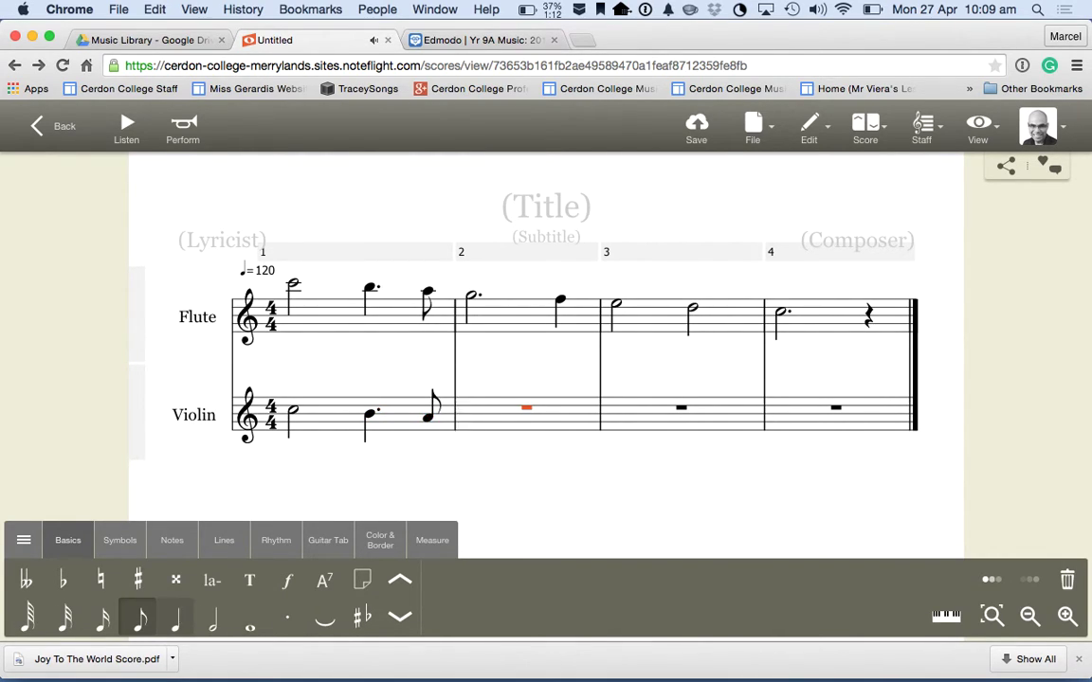
pyautogui.click(212, 617)
pyautogui.click(284, 617)
pyautogui.press('a')
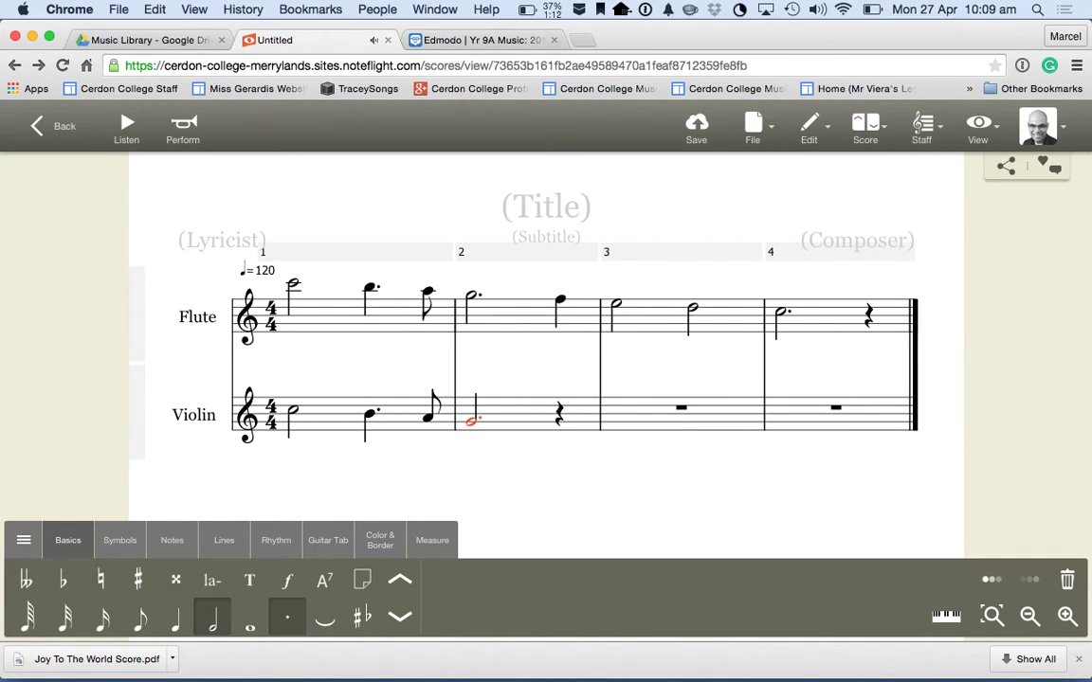
pyautogui.press('Up')
pyautogui.press('Up')
pyautogui.press('Up')
pyautogui.press('Up')
pyautogui.press('Up')
pyautogui.press('Up')
pyautogui.press('Up')
pyautogui.press('Up')
pyautogui.press('Up')
pyautogui.press('Up')
pyautogui.press('Up')
pyautogui.press('Up')
pyautogui.press('Up')
pyautogui.press('Up')
pyautogui.press('Up')
pyautogui.press('Up')
pyautogui.press('Up')
pyautogui.press('Up')
pyautogui.press('Up')
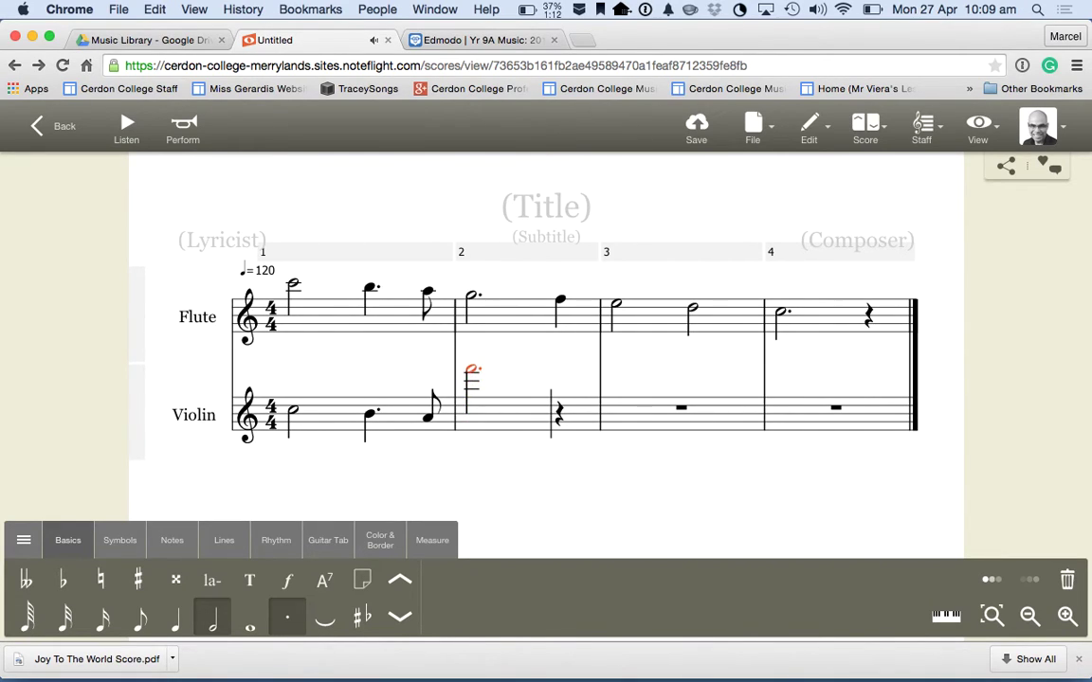
pyautogui.press('Down')
pyautogui.press('Down')
pyautogui.press('Down')
pyautogui.press('Down')
pyautogui.press('Down')
pyautogui.press('Down')
pyautogui.press('Down')
pyautogui.press('Down')
pyautogui.press('Down')
pyautogui.press('Down')
pyautogui.press('Down')
pyautogui.press('Down')
pyautogui.press('Down')
pyautogui.press('Down')
pyautogui.press('Down')
pyautogui.press('Down')
pyautogui.press('Down')
pyautogui.press('Down')
pyautogui.press('Down')
pyautogui.press('Down')
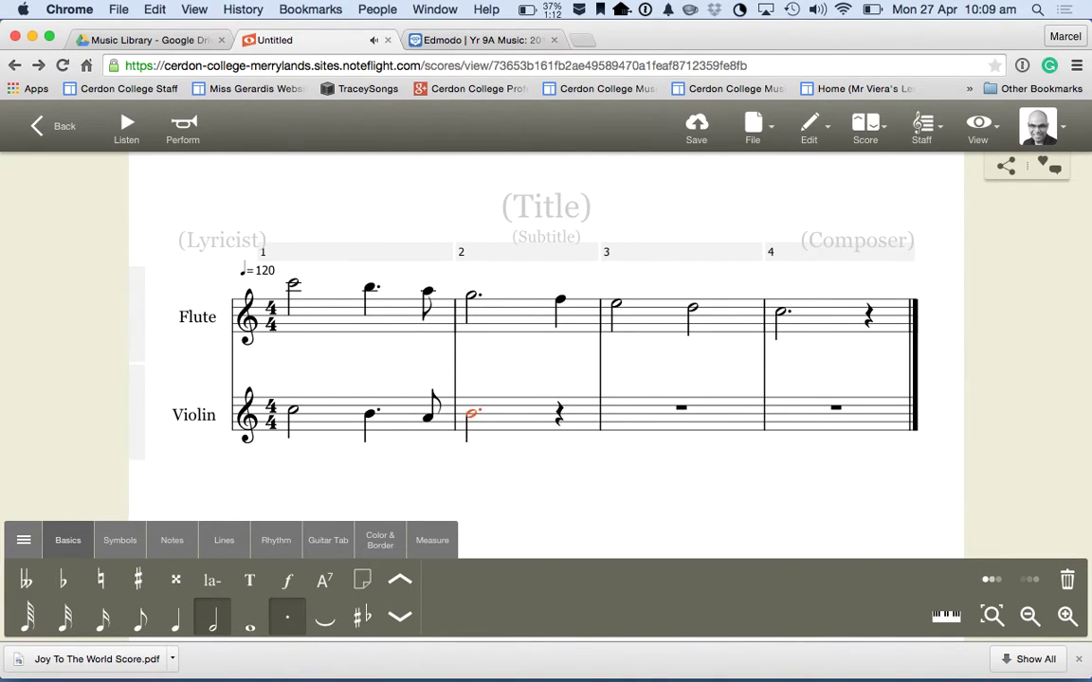
pyautogui.press('Up')
pyautogui.press('Up')
pyautogui.press('Up')
pyautogui.press('Up')
pyautogui.press('Right')
pyautogui.press('f')
# Step: Enter violin half notes E and D in bar 3, and a dotted half C in bar 4
pyautogui.press('Right')
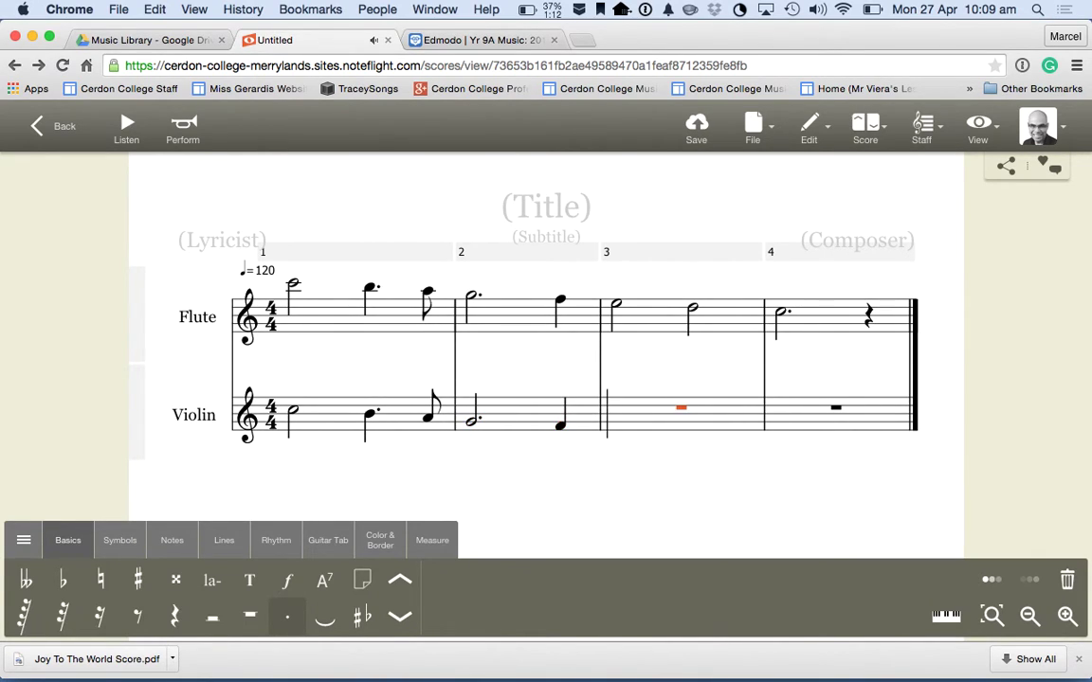
pyautogui.press('6')
pyautogui.press('e')
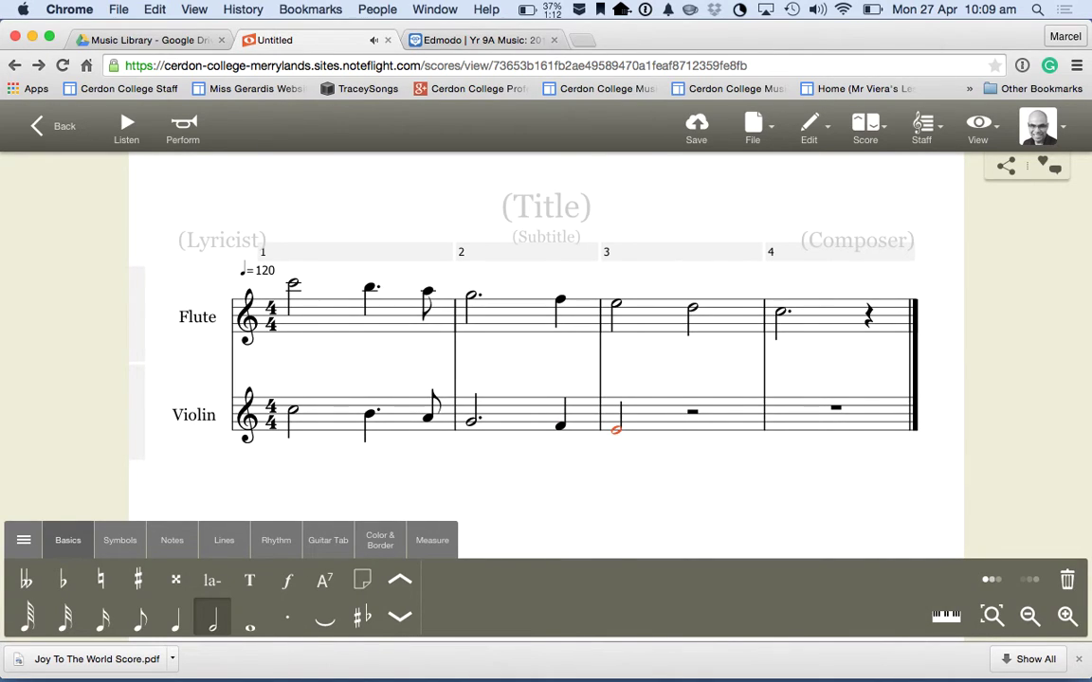
pyautogui.press('Right')
pyautogui.press('d')
pyautogui.press('Right')
pyautogui.press('c')
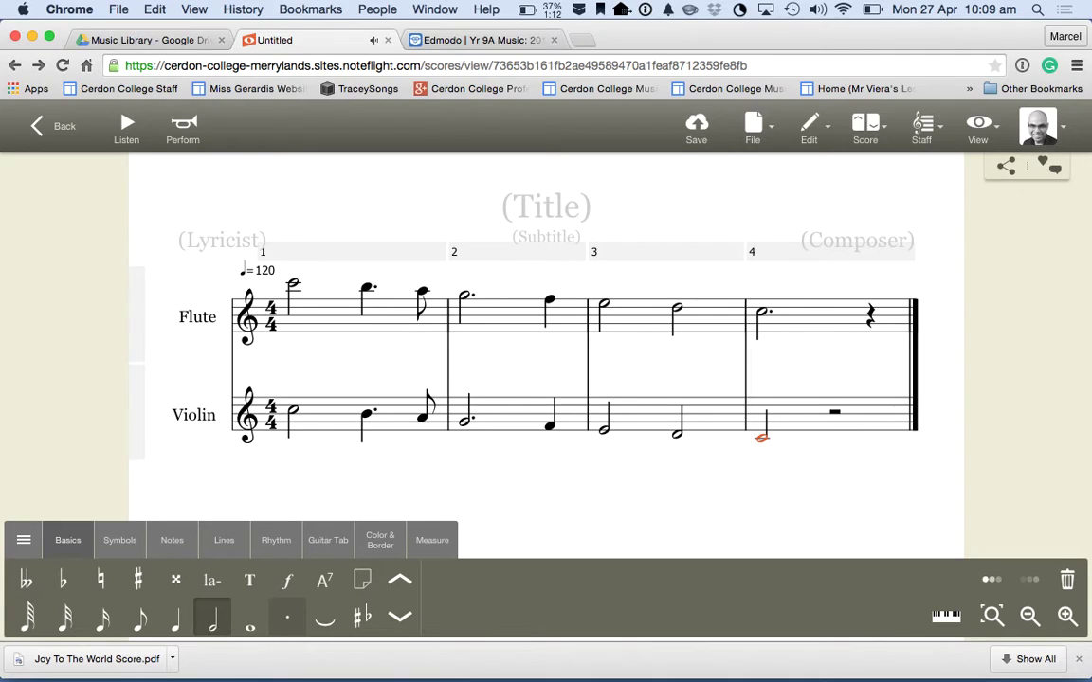
pyautogui.press('Right')
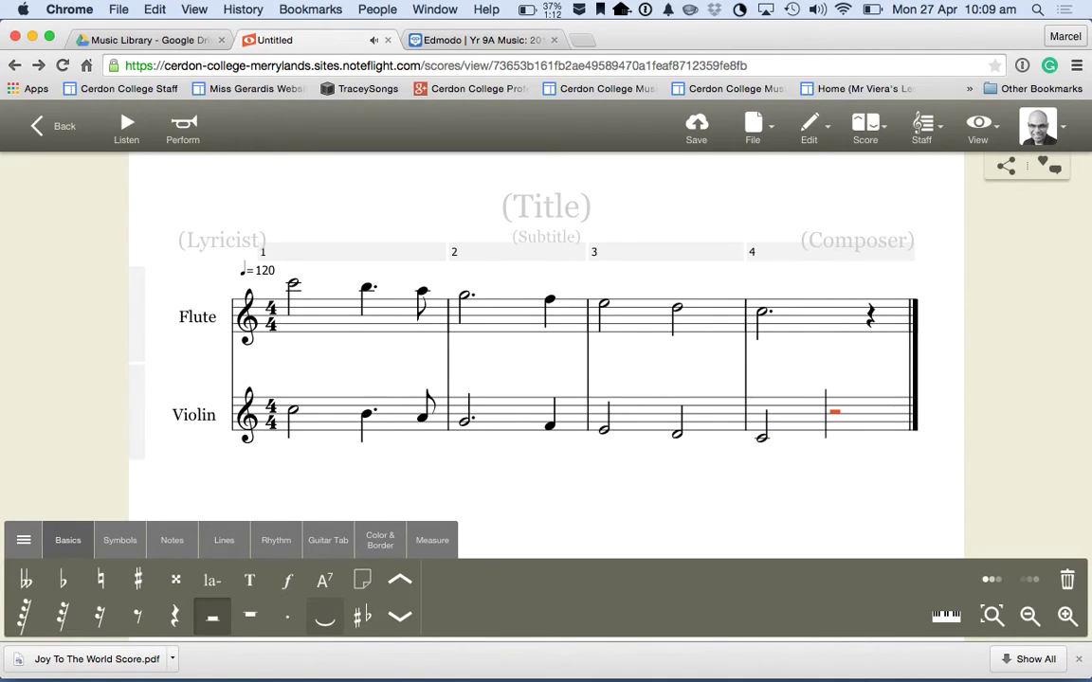
pyautogui.press('Left')
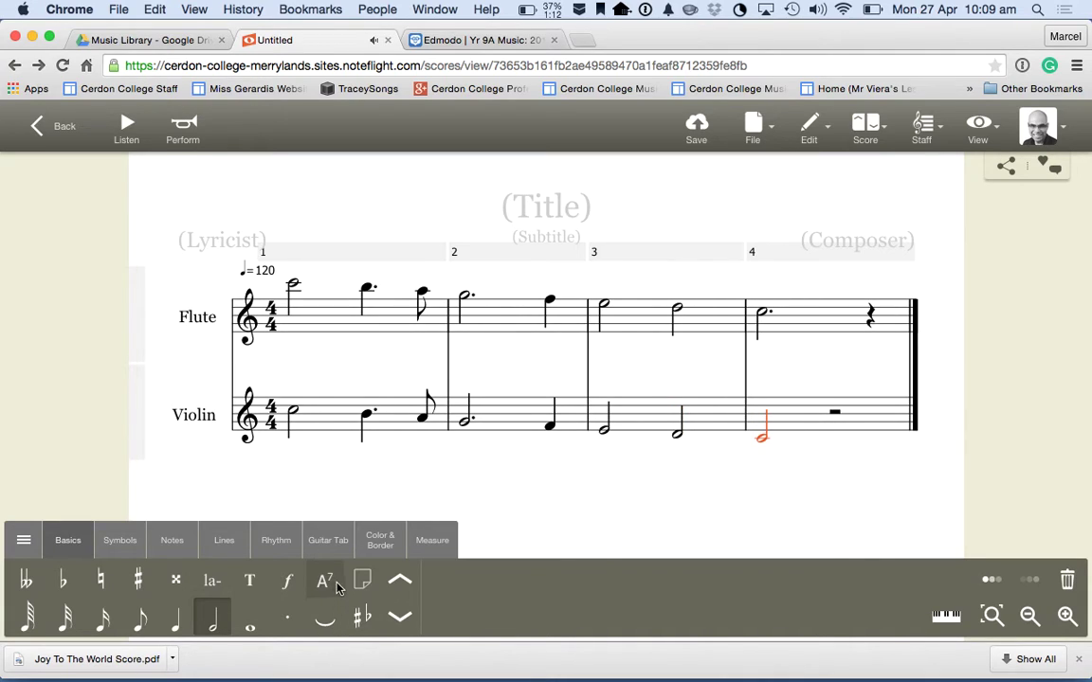
pyautogui.press('.')
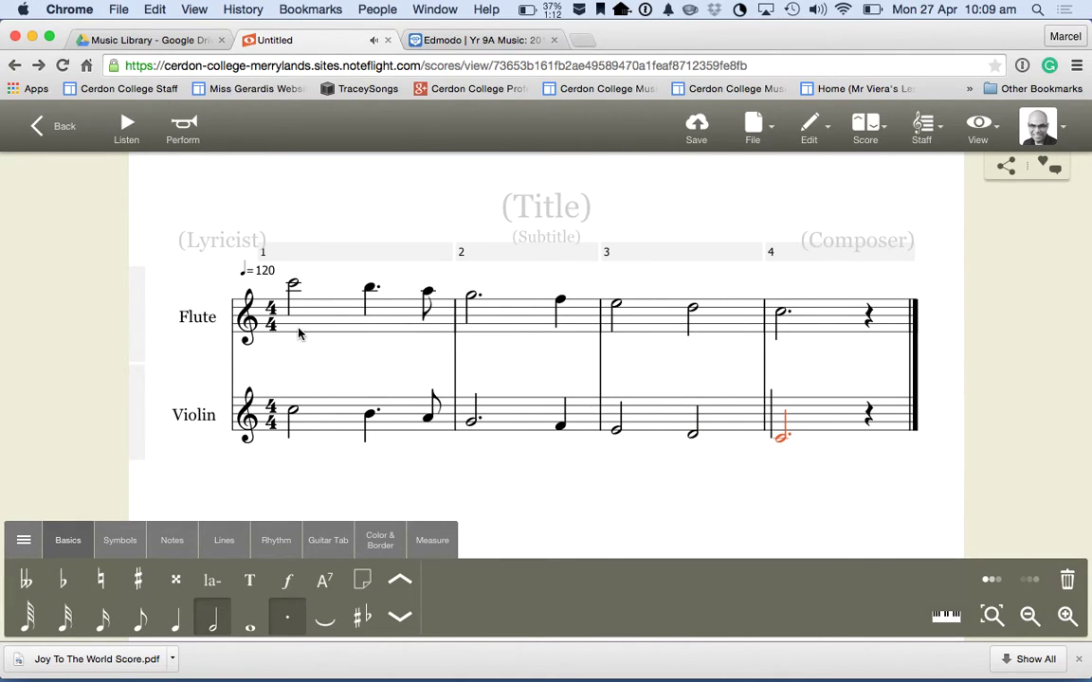
pyautogui.click(290, 283)
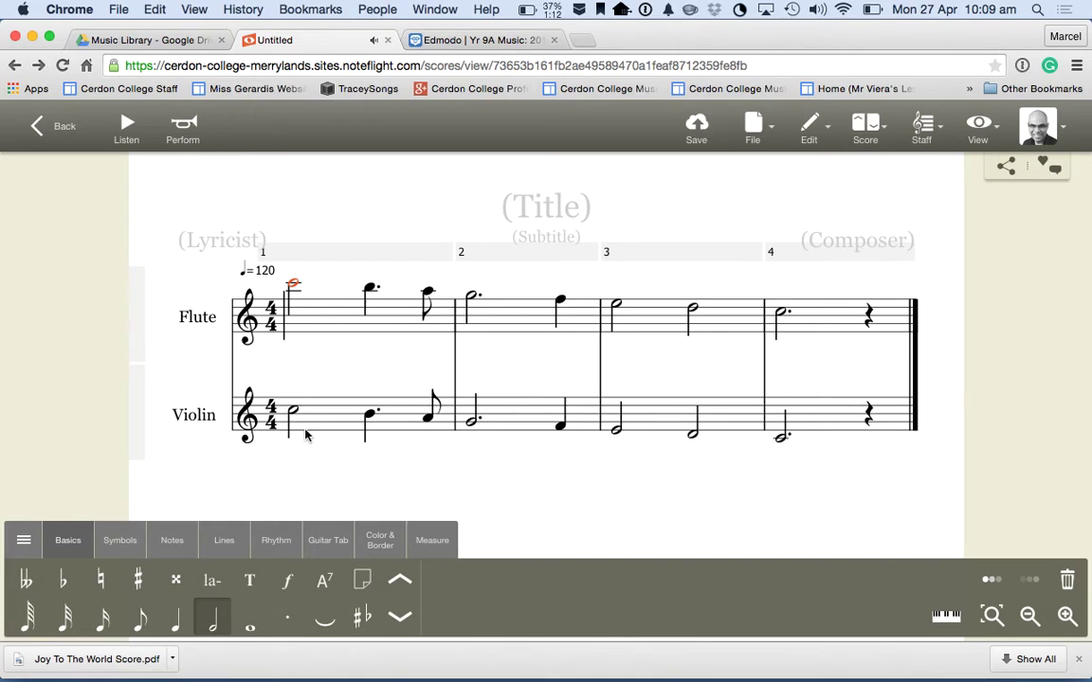
pyautogui.press('space')
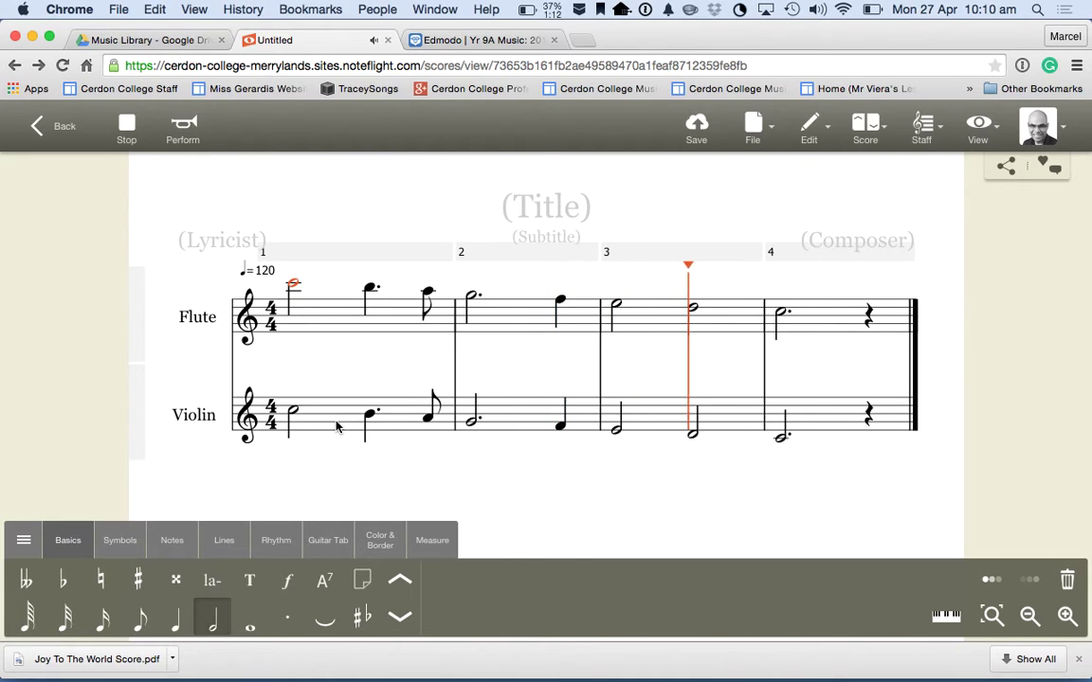
pyautogui.click(124, 133)
pyautogui.click(921, 128)
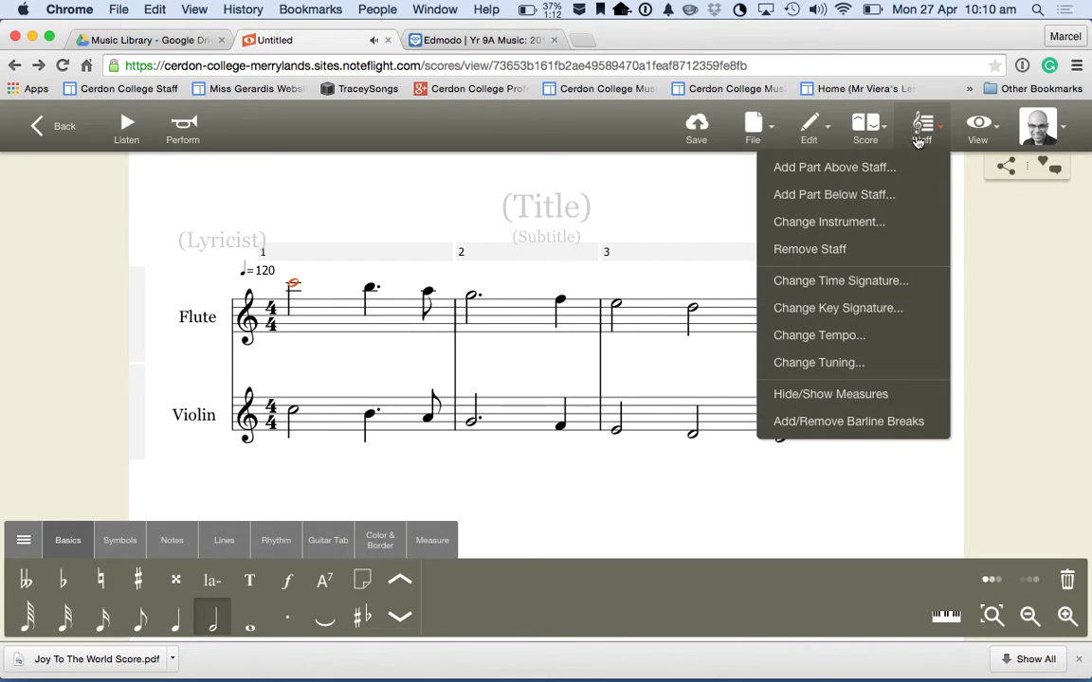
pyautogui.click(889, 195)
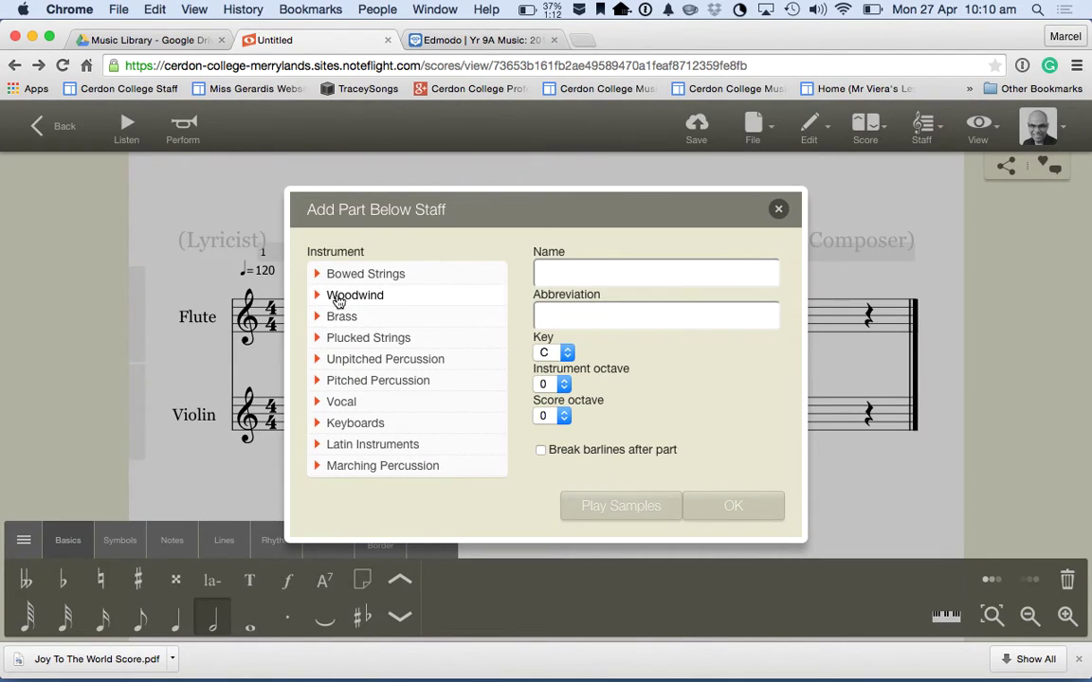
pyautogui.click(319, 341)
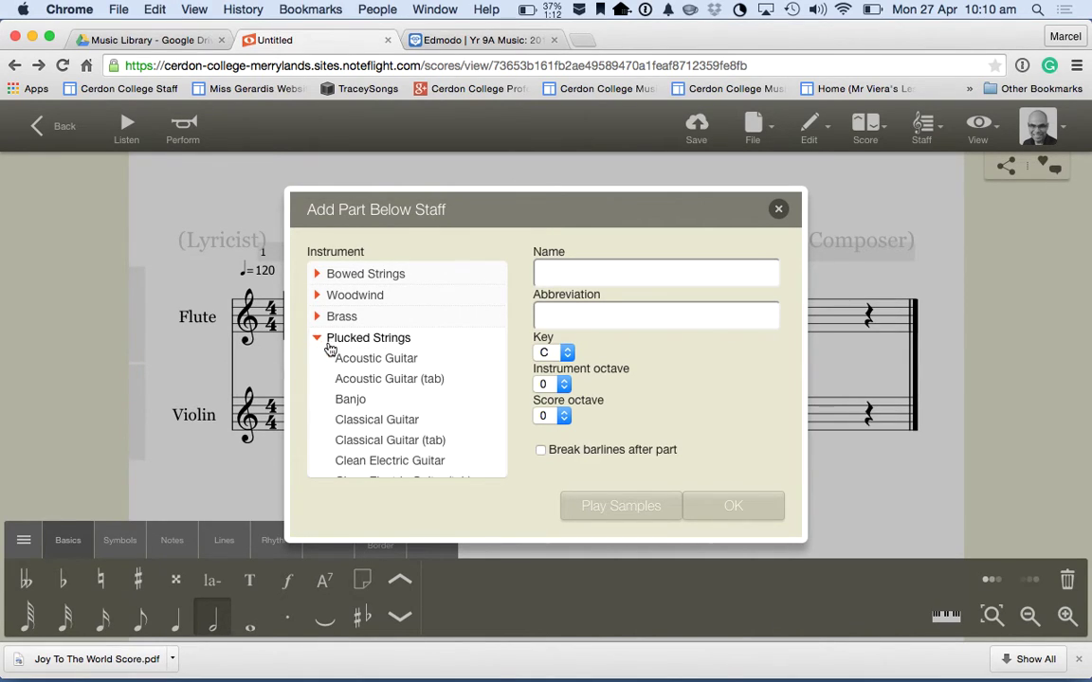
pyautogui.click(353, 360)
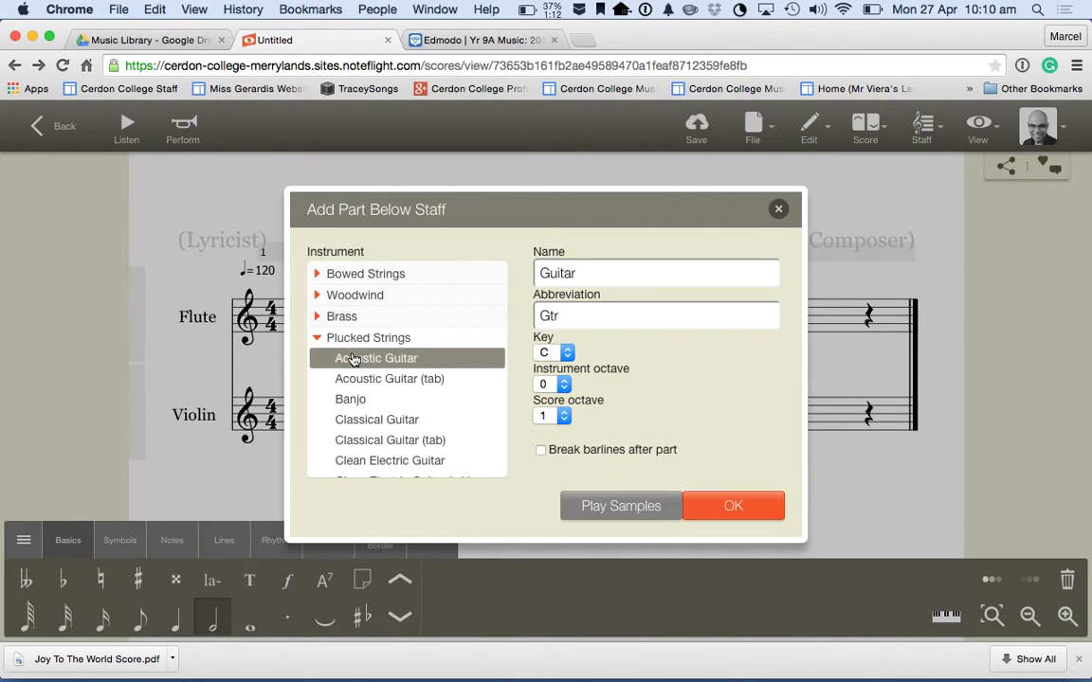
pyautogui.click(725, 506)
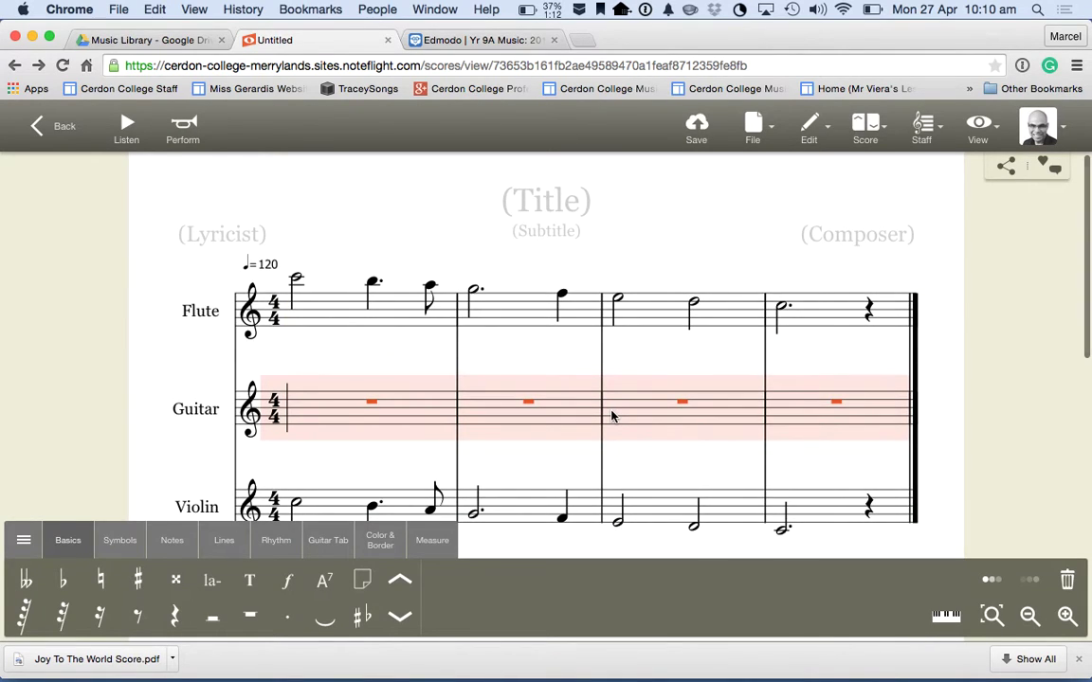
pyautogui.scroll(-2, 610, 414)
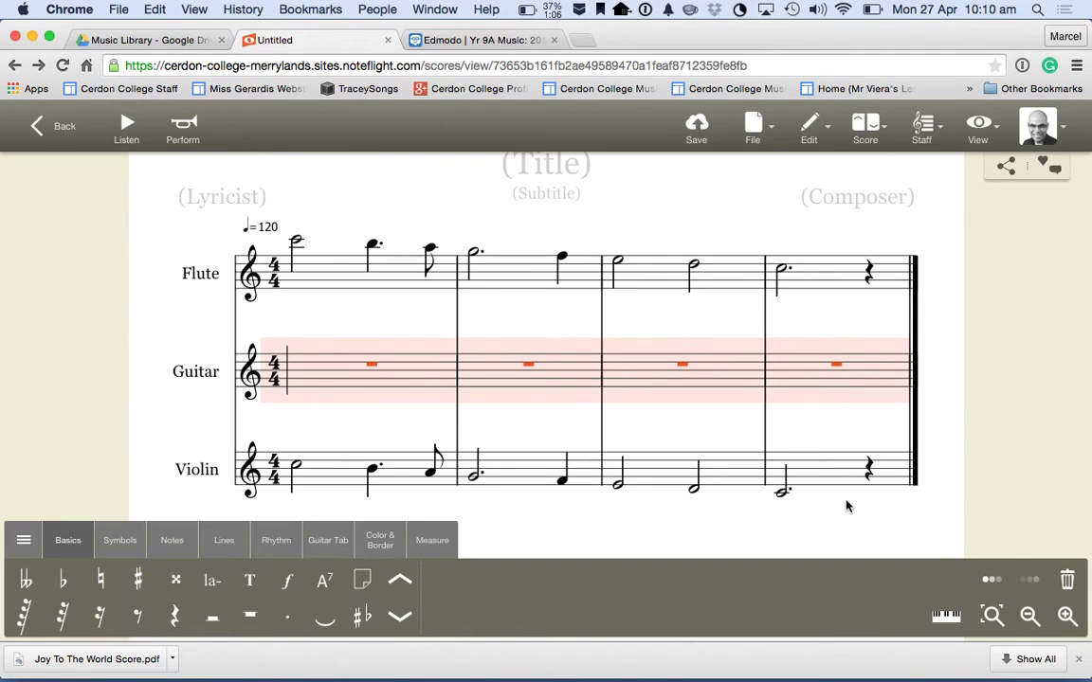
pyautogui.press('Delete')
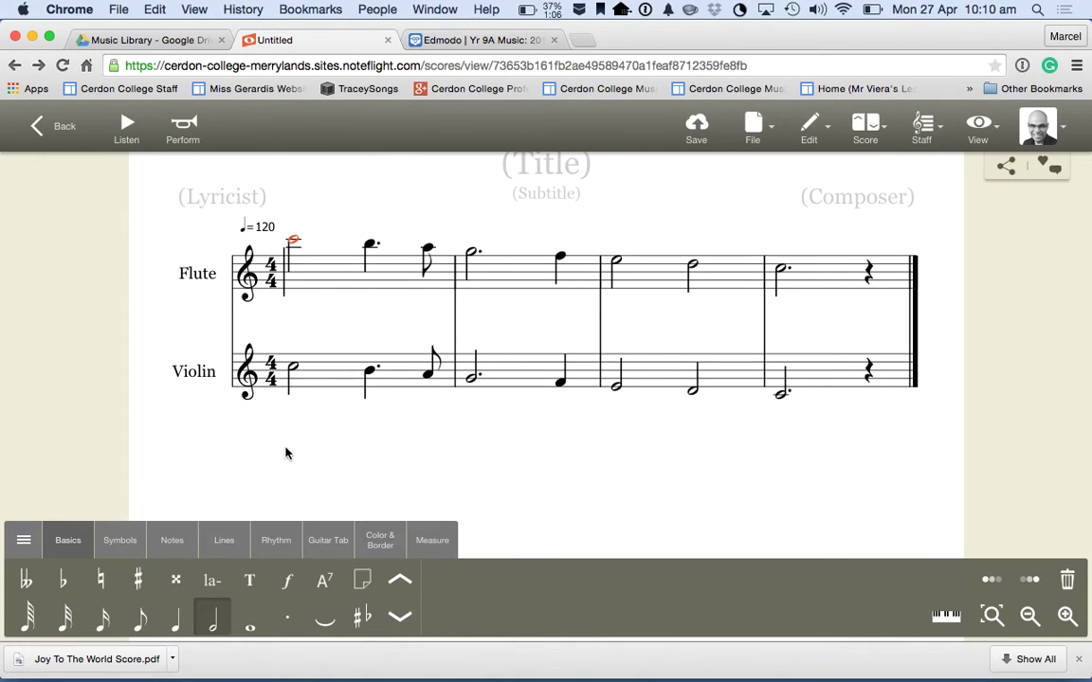
# Step: Through Staff > Add Part Below Staff, add an Acoustic Guitar part from Plucked Strings
pyautogui.hotkey('alt', 'Down')
pyautogui.click(922, 128)
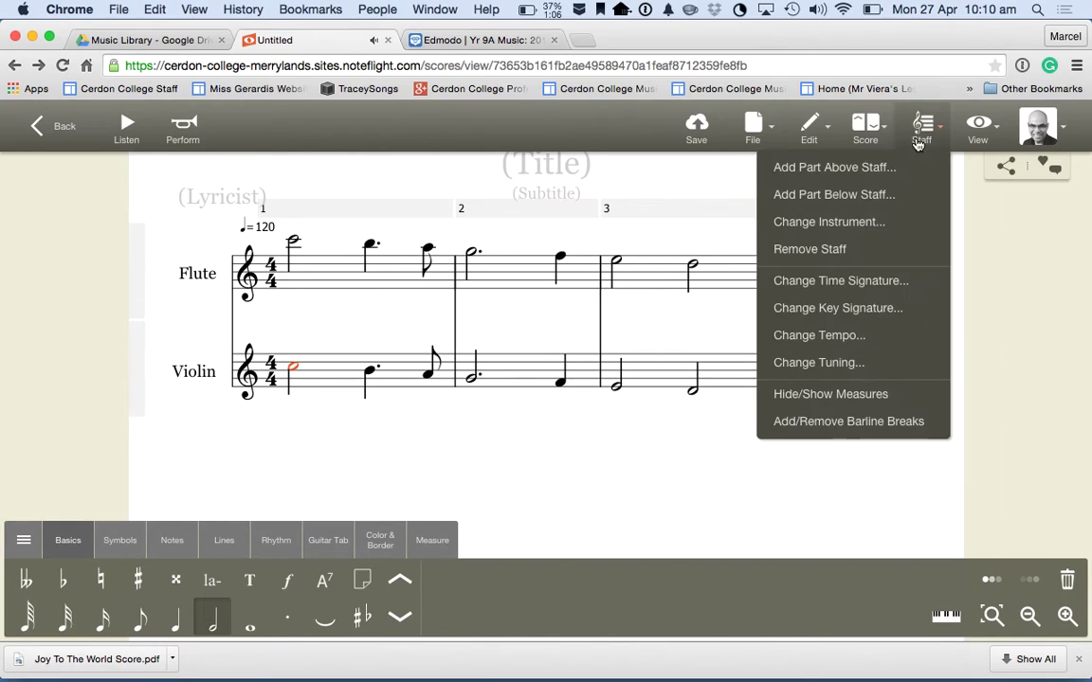
pyautogui.click(887, 196)
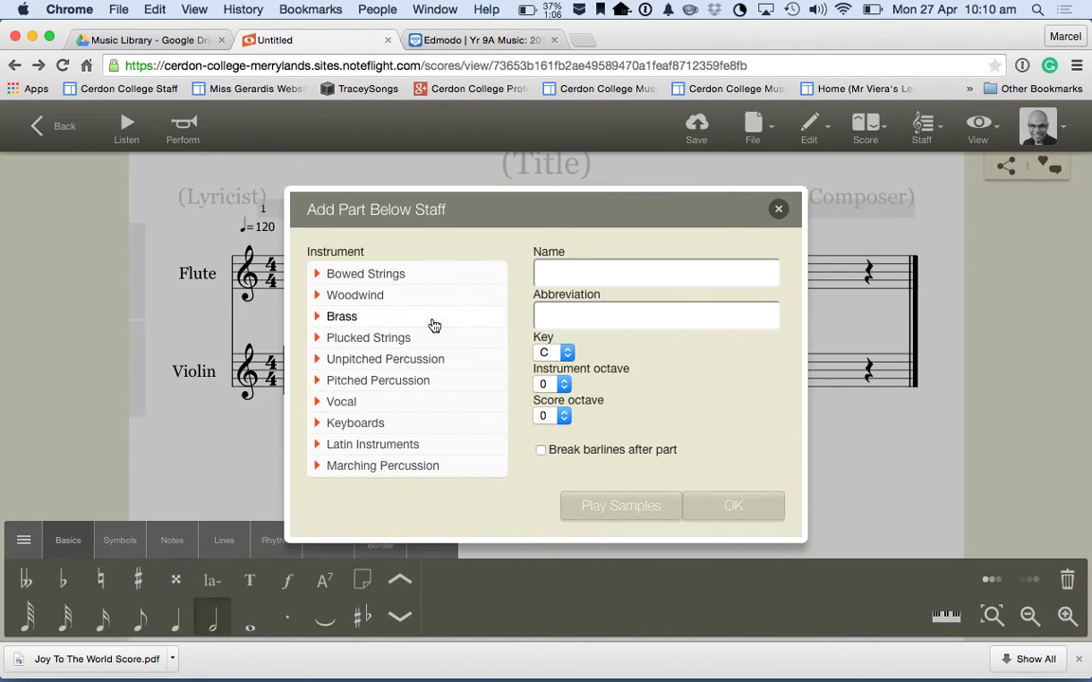
pyautogui.click(319, 339)
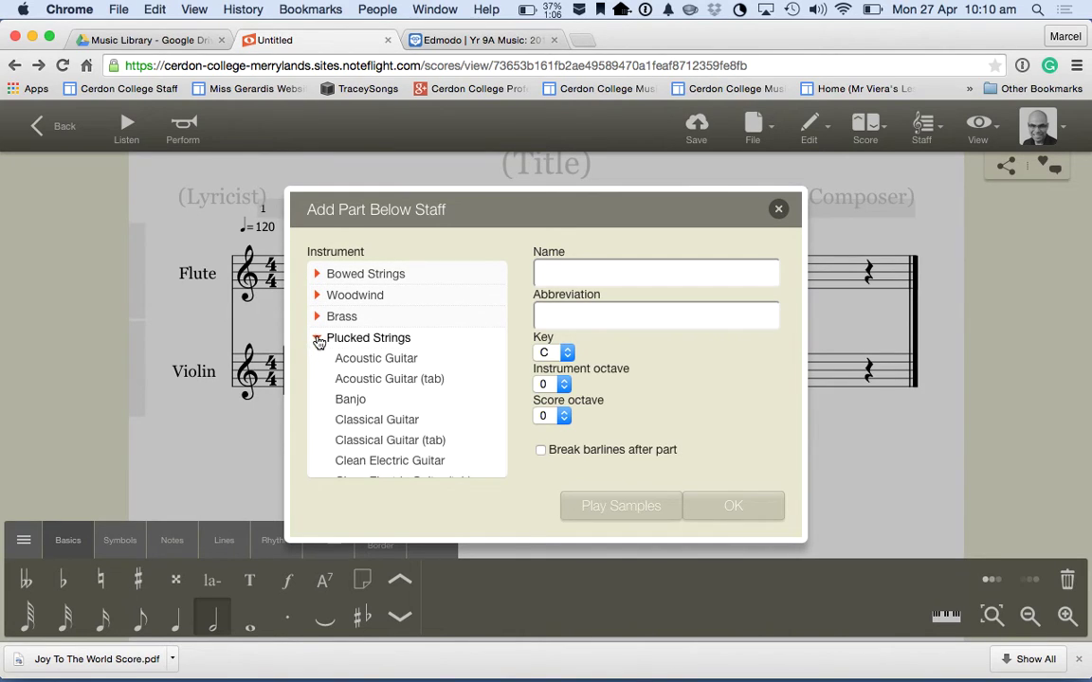
pyautogui.click(353, 360)
pyautogui.click(716, 512)
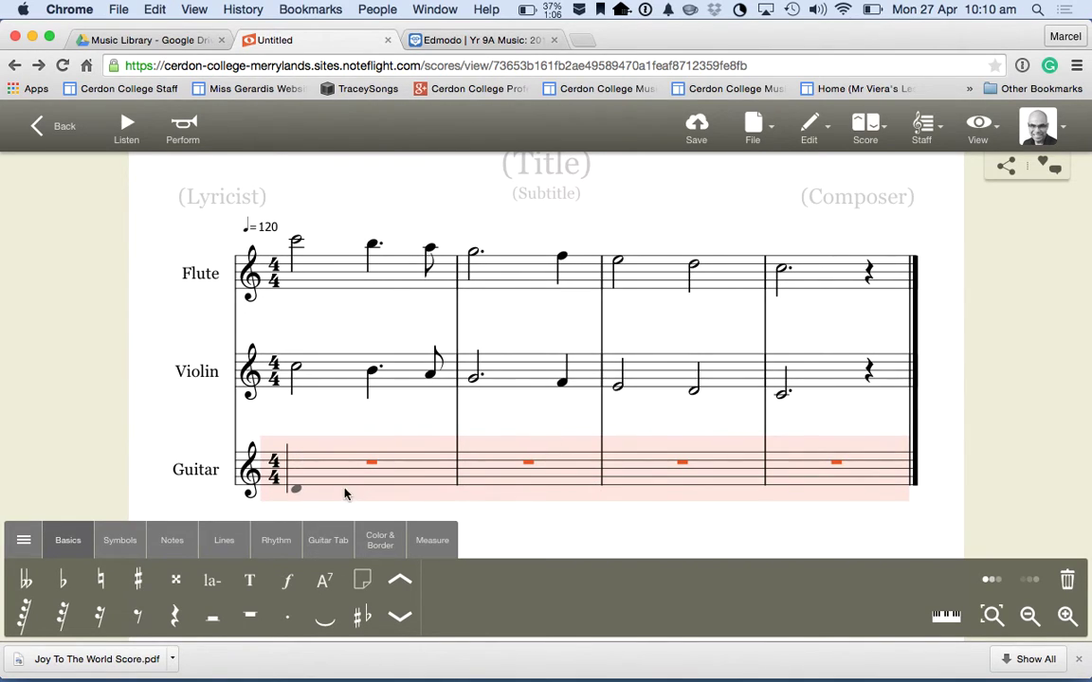
# Step: Fill guitar bar 1 with quarter notes low C, G, C, G
pyautogui.click(174, 616)
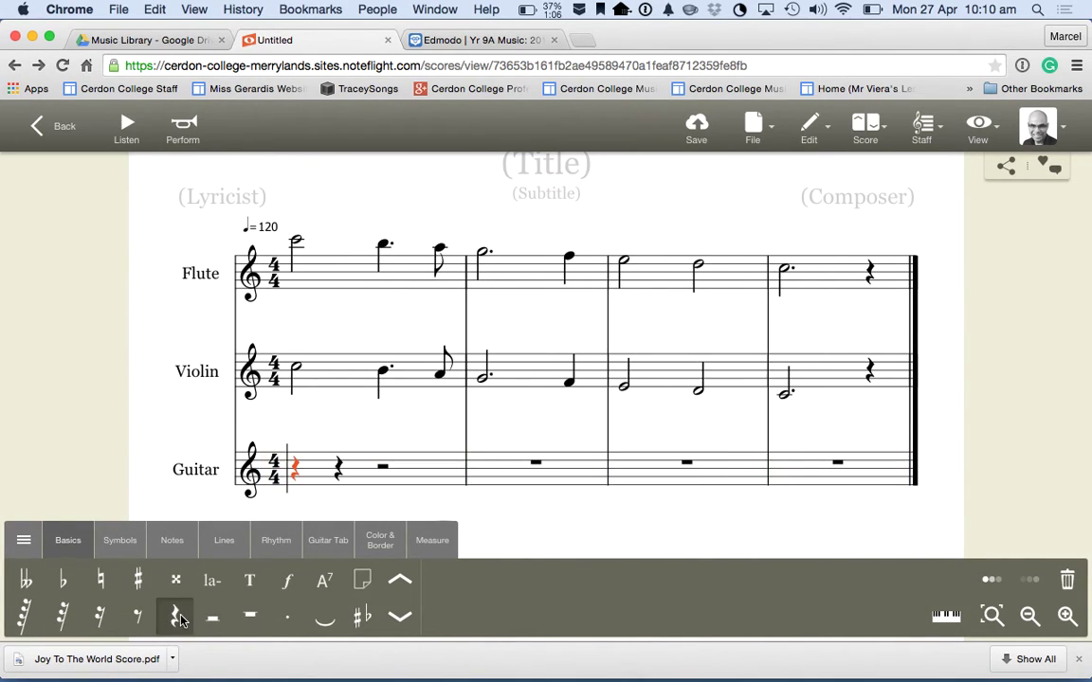
pyautogui.press('c')
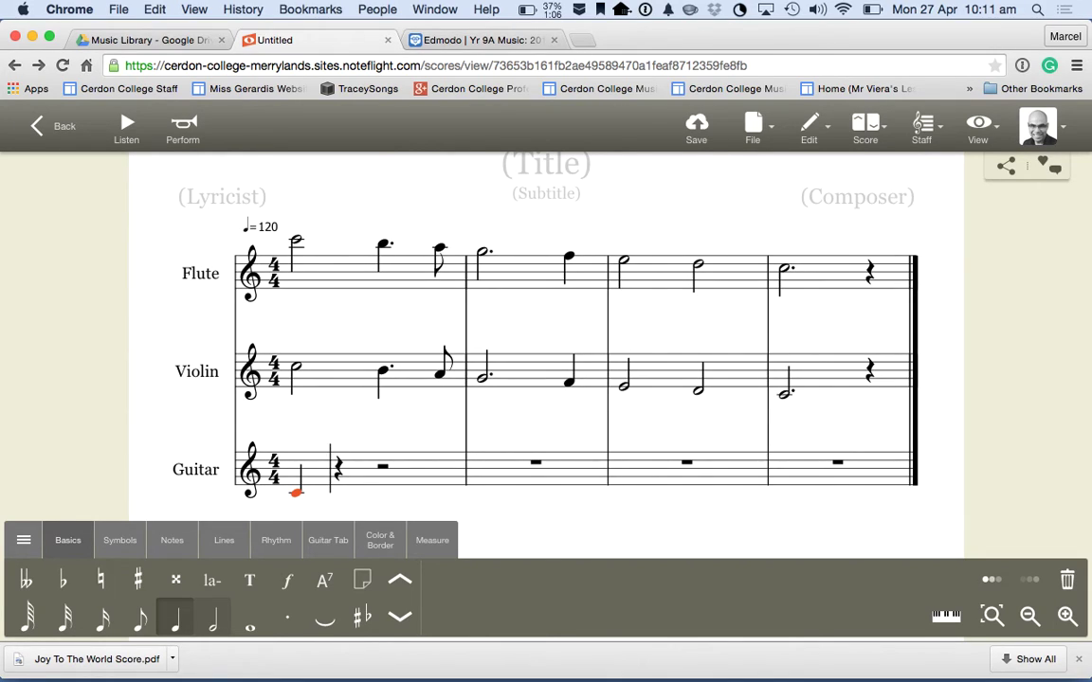
pyautogui.press('Up')
pyautogui.press('Up')
pyautogui.press('Up')
pyautogui.press('Up')
pyautogui.press('Up')
pyautogui.press('Up')
pyautogui.press('Up')
pyautogui.press('Up')
pyautogui.press('Up')
pyautogui.press('Up')
pyautogui.press('Up')
pyautogui.press('Up')
pyautogui.press('Up')
pyautogui.press('Up')
pyautogui.press('Up')
pyautogui.press('Up')
pyautogui.press('Up')
pyautogui.press('Up')
pyautogui.press('Up')
pyautogui.press('Up')
pyautogui.press('Up')
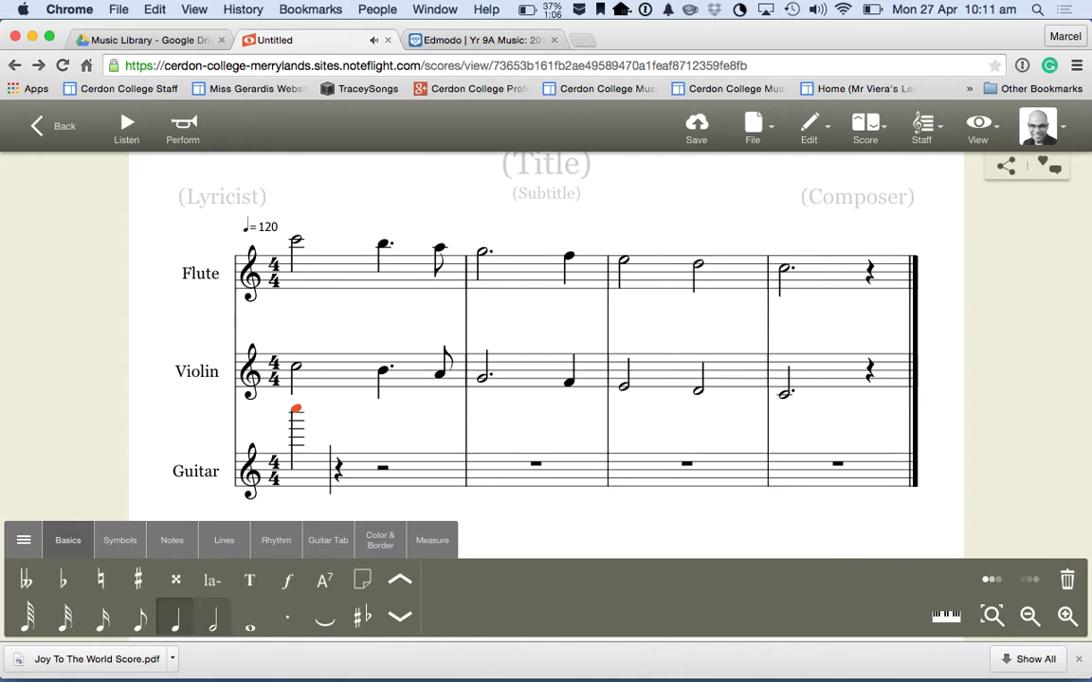
pyautogui.press('Down')
pyautogui.press('Down')
pyautogui.press('Down')
pyautogui.press('Down')
pyautogui.press('Down')
pyautogui.press('Down')
pyautogui.press('Down')
pyautogui.press('Down')
pyautogui.press('Down')
pyautogui.press('Down')
pyautogui.press('Down')
pyautogui.press('Down')
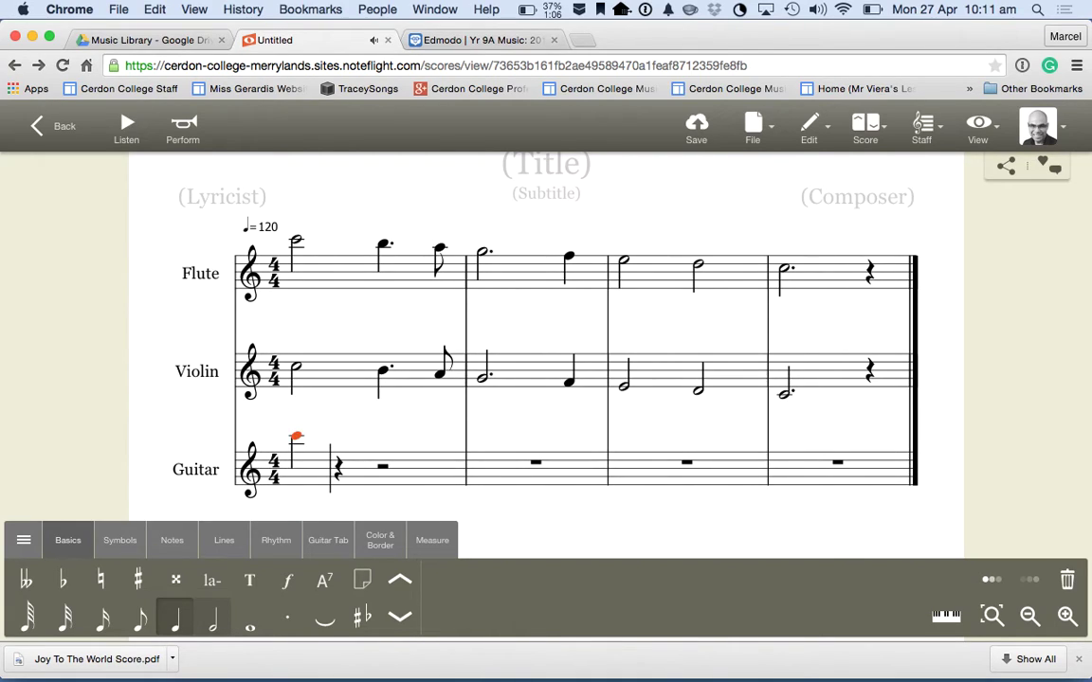
pyautogui.press('Down')
pyautogui.press('Down')
pyautogui.press('Down')
pyautogui.press('Down')
pyautogui.press('Down')
pyautogui.press('Down')
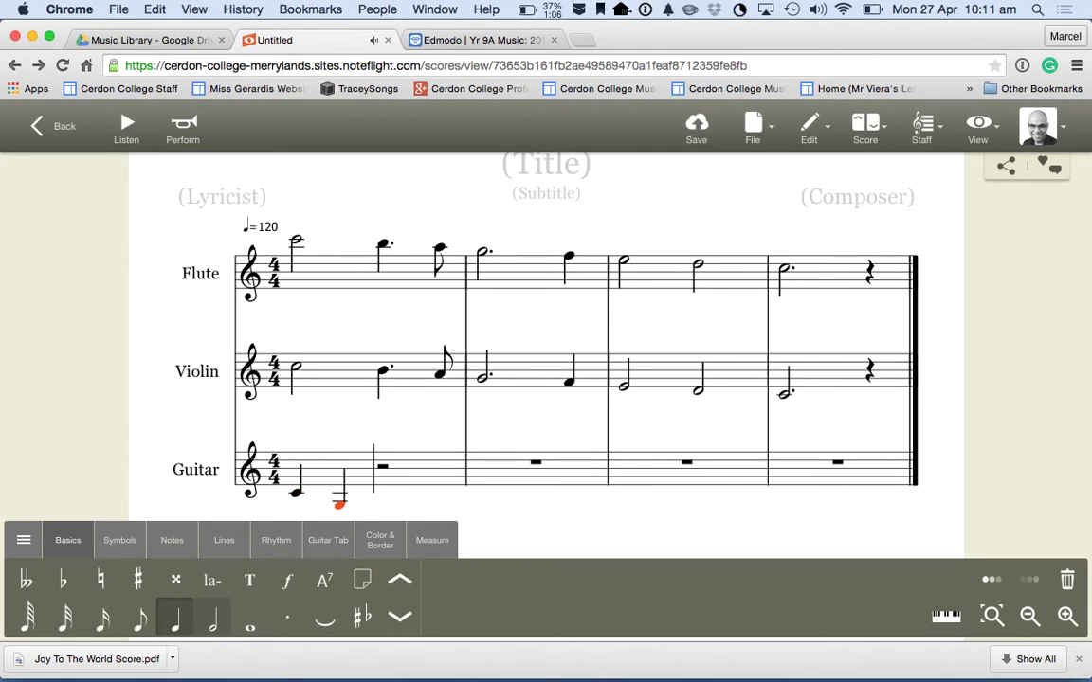
pyautogui.press('g')
pyautogui.press('c')
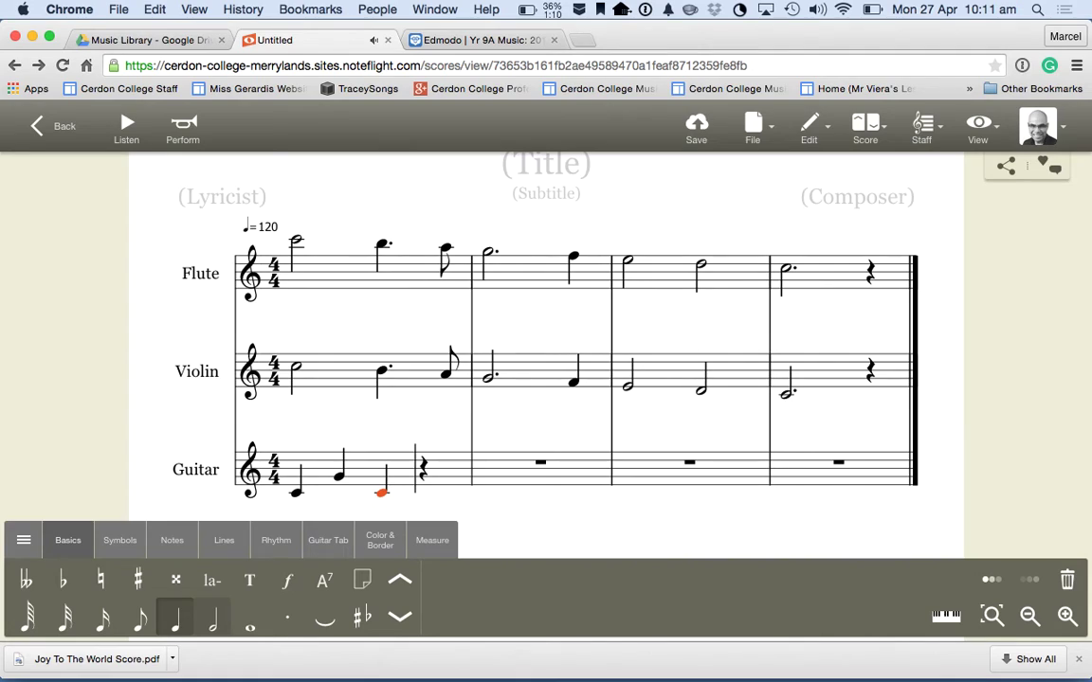
pyautogui.press('g')
# Step: Fill guitar bar 2 with quarter notes C, G, a C an octave lower, and a note raised from B
pyautogui.press('c')
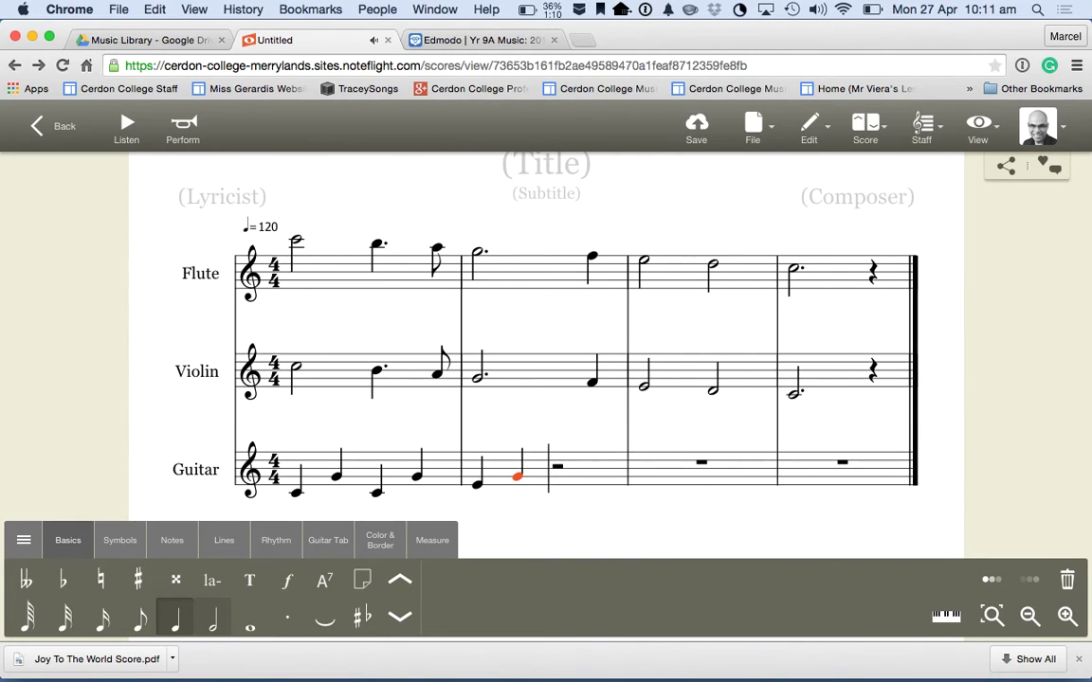
pyautogui.press('g')
pyautogui.press('c')
pyautogui.hotkey('ctrl', 'Down')
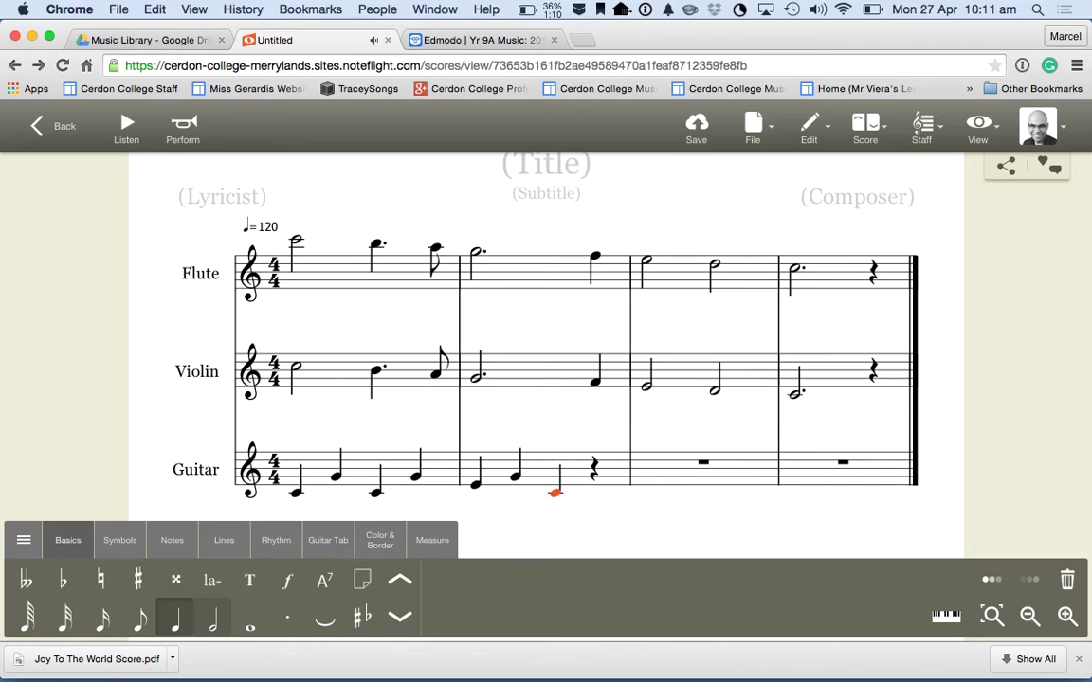
pyautogui.press('b')
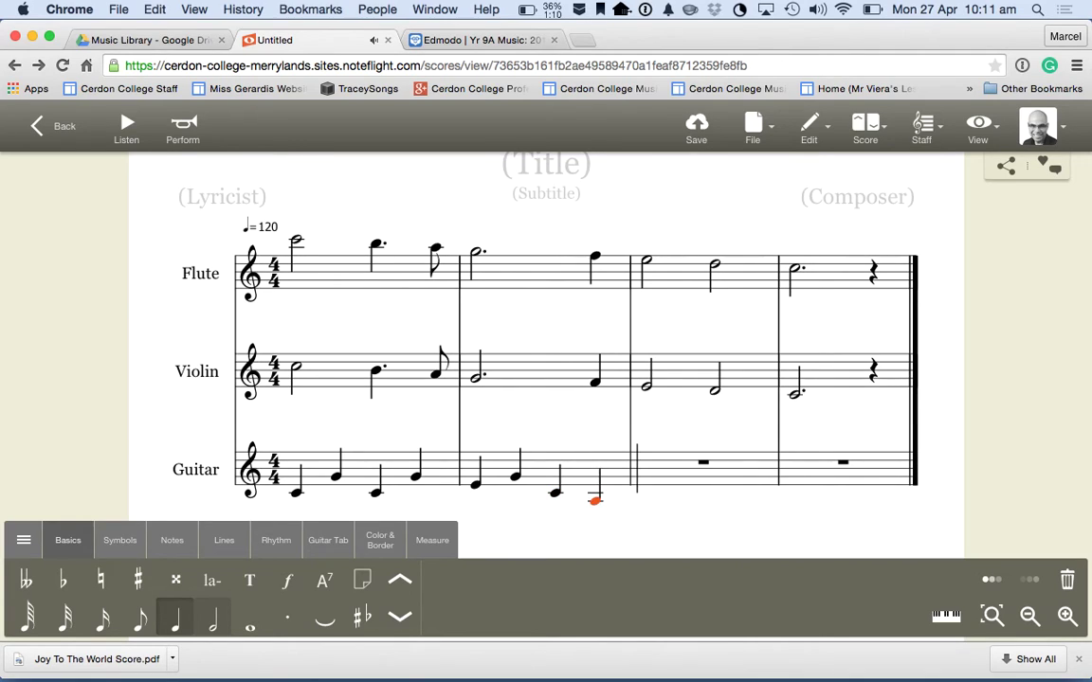
pyautogui.press('Up')
pyautogui.press('Up')
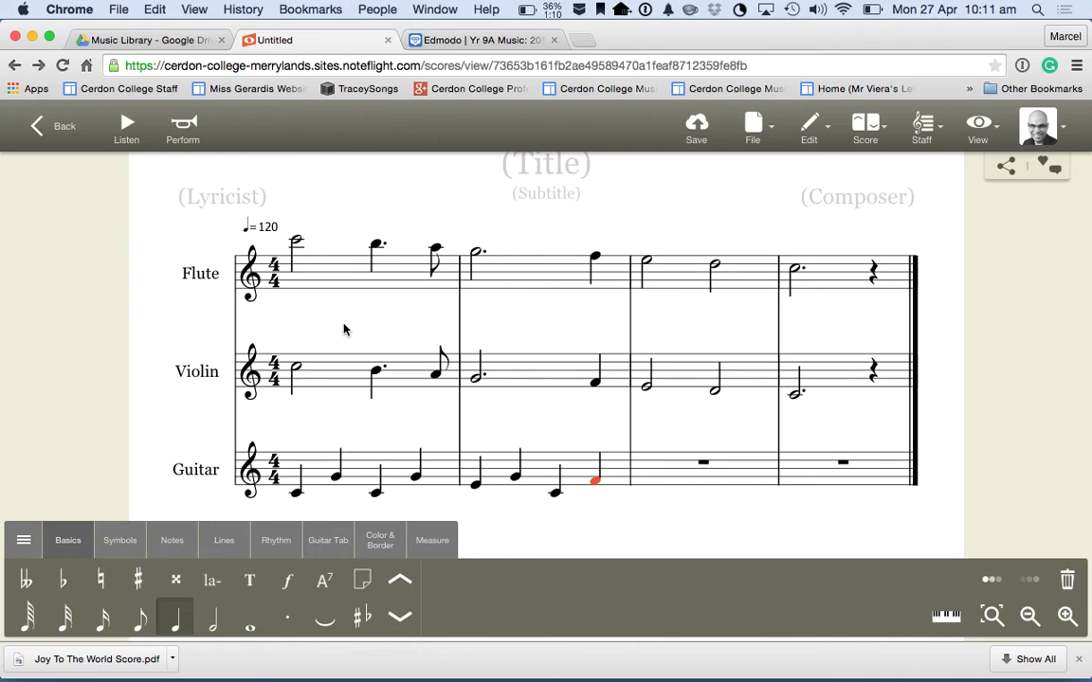
# Step: Play back the flute, violin and guitar score together, then scroll up to the top
pyautogui.press('space')
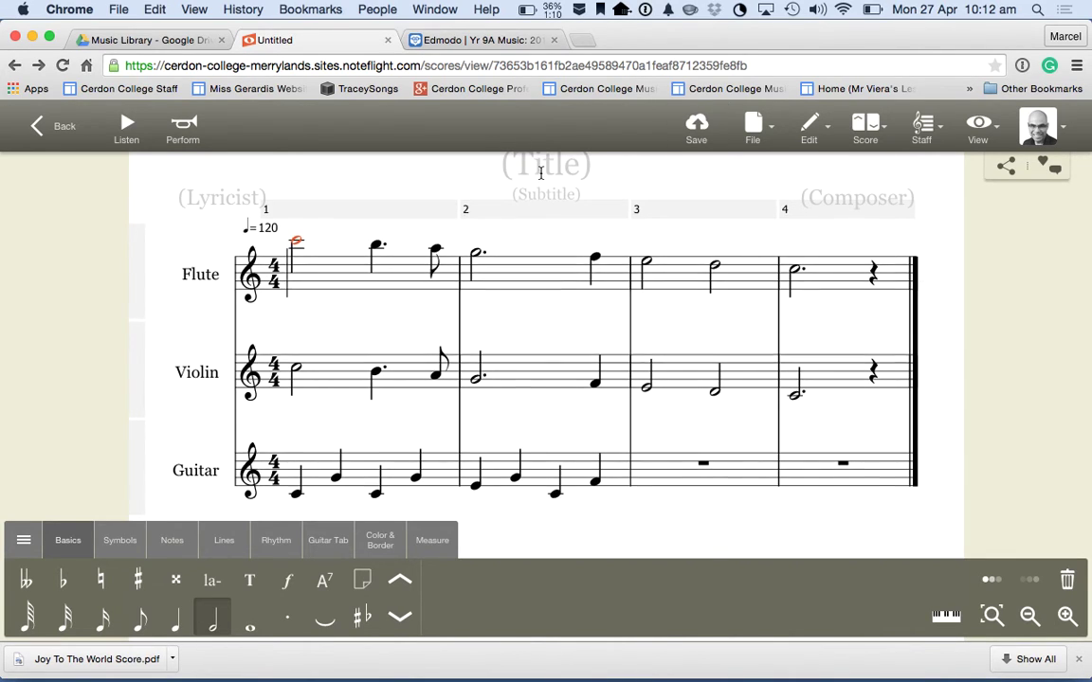
pyautogui.scroll(1, 536, 209)
# Step: Replace the Title placeholder with 'Joy To The World' and save the three-part score
pyautogui.click(535, 208)
pyautogui.write('Jo')
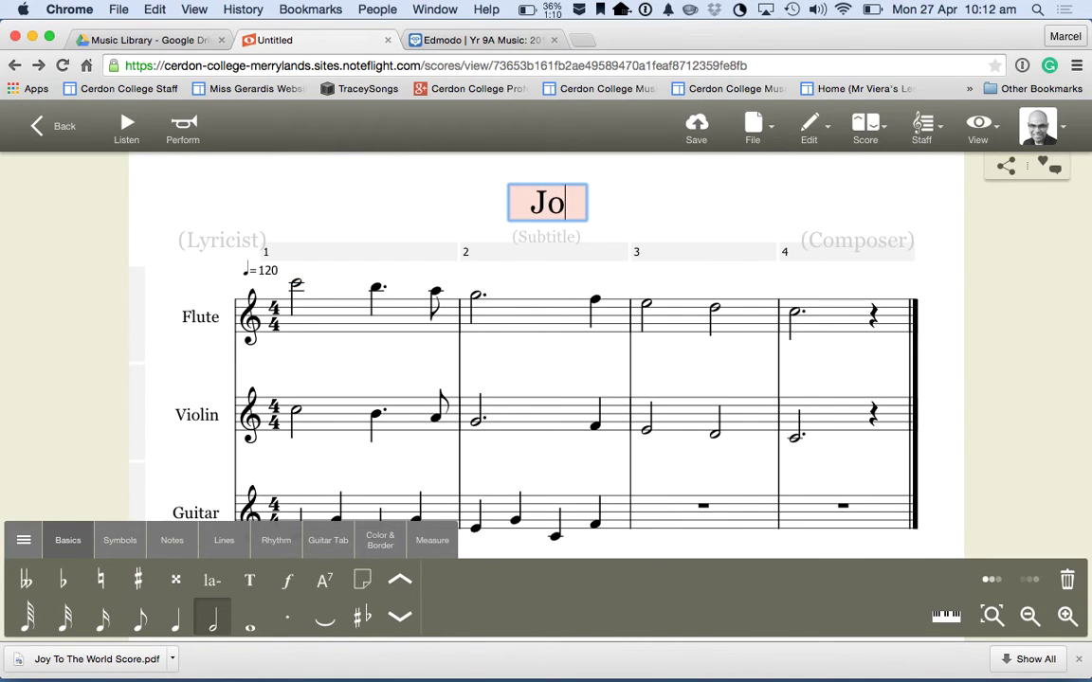
pyautogui.write('y To The Worl')
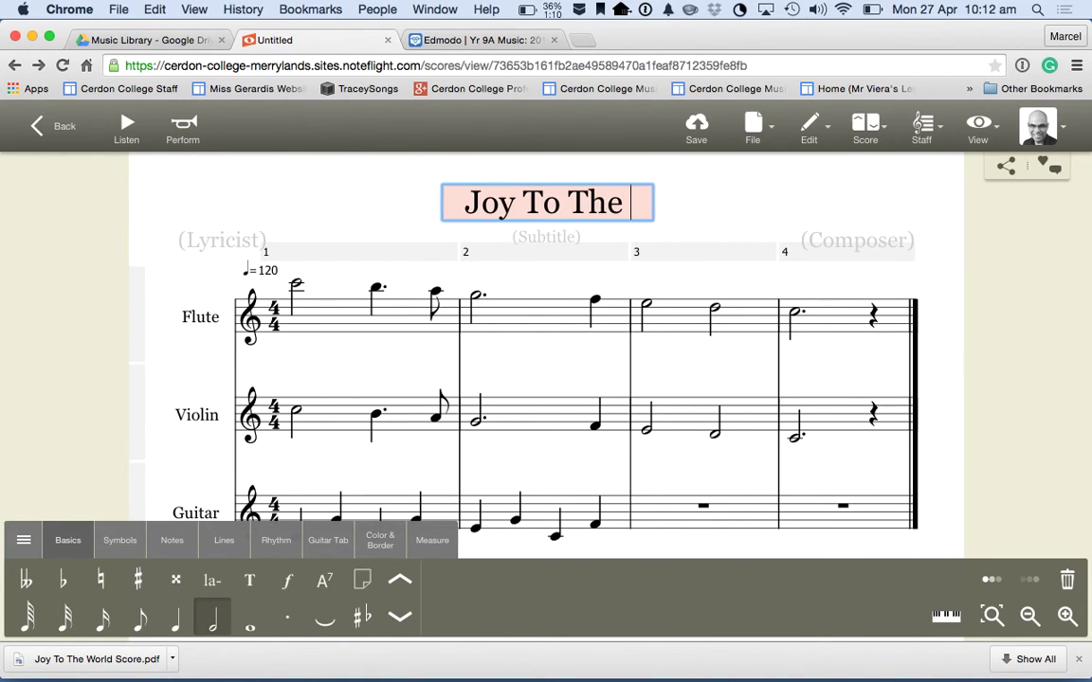
pyautogui.write('d')
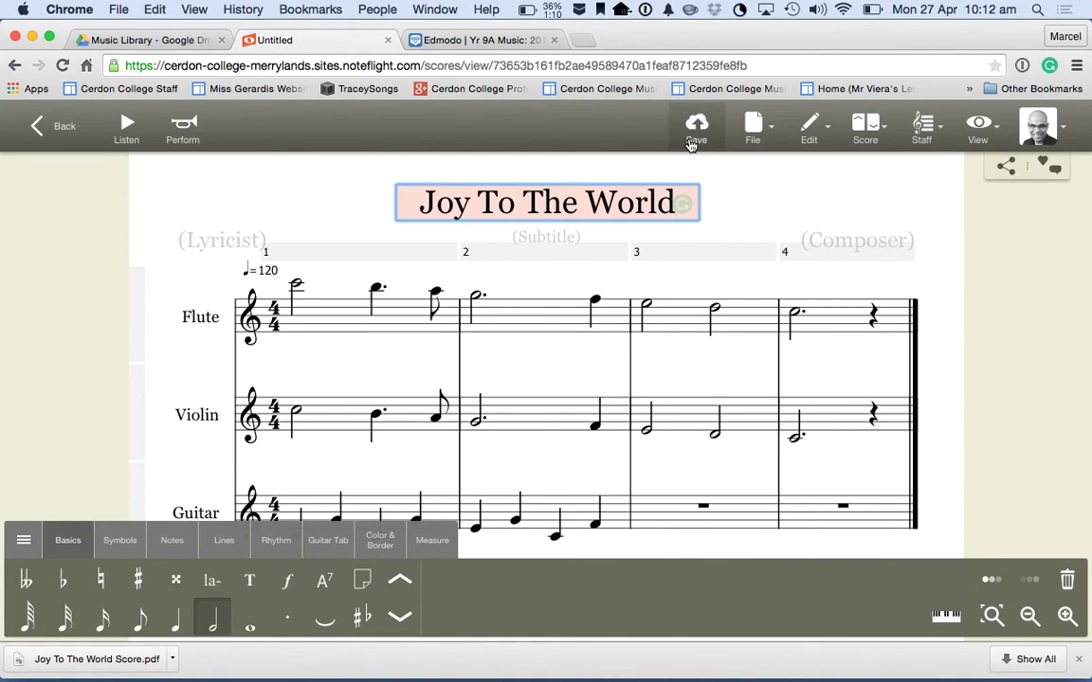
pyautogui.click(688, 158)
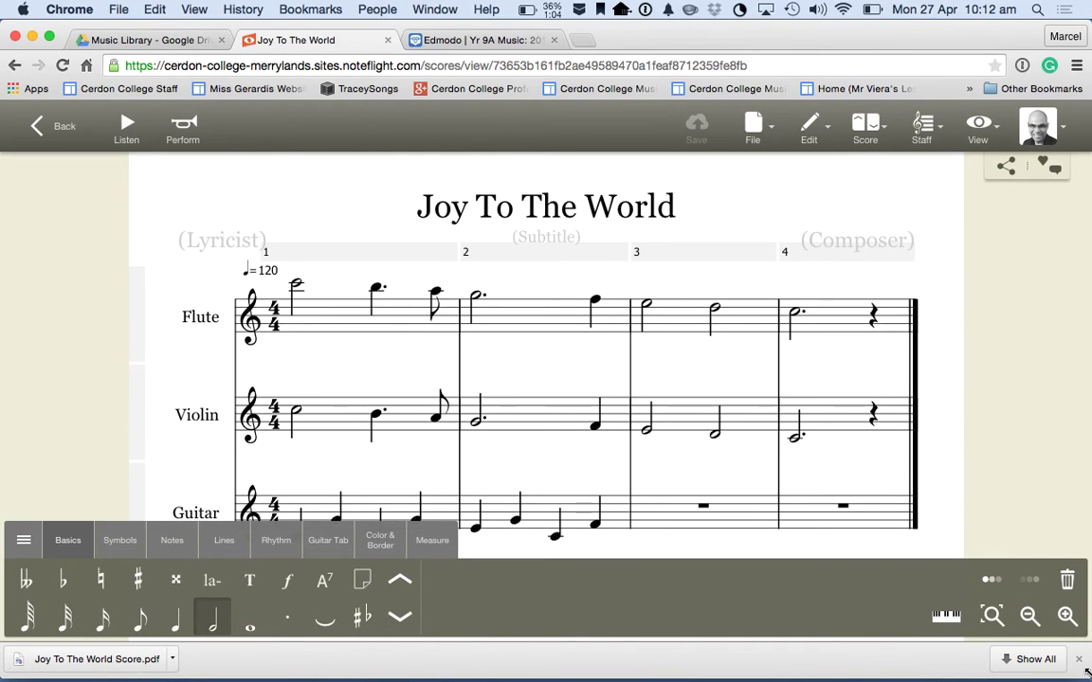
pyautogui.click(1067, 616)
pyautogui.click(1029, 616)
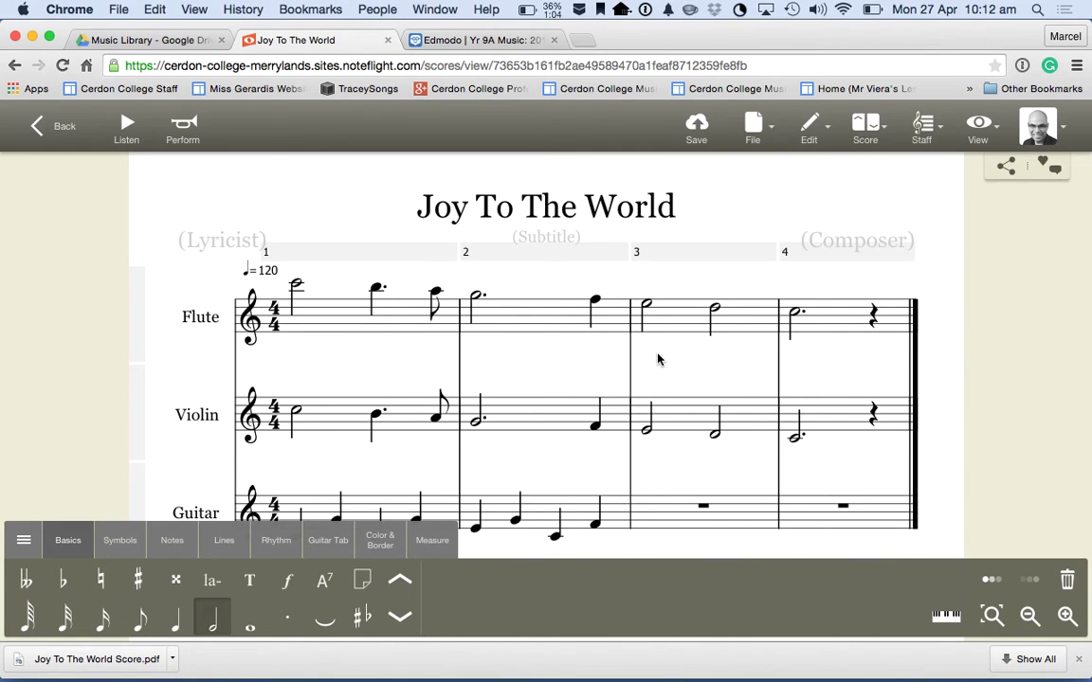
pyautogui.click(47, 118)
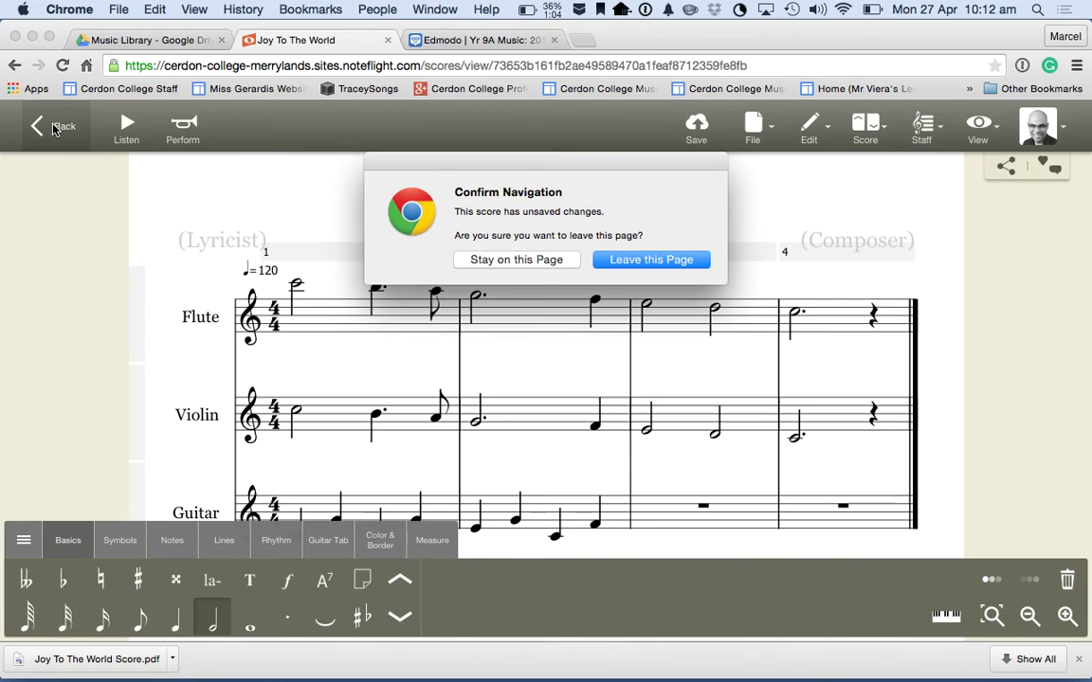
pyautogui.click(651, 259)
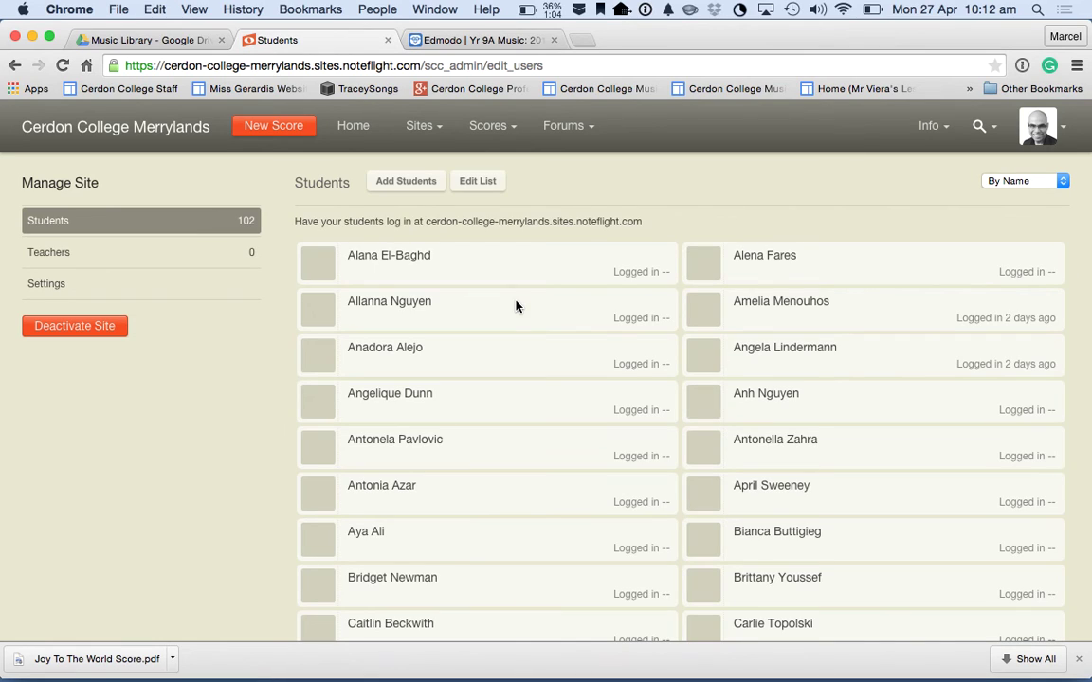
pyautogui.moveTo(493, 126)
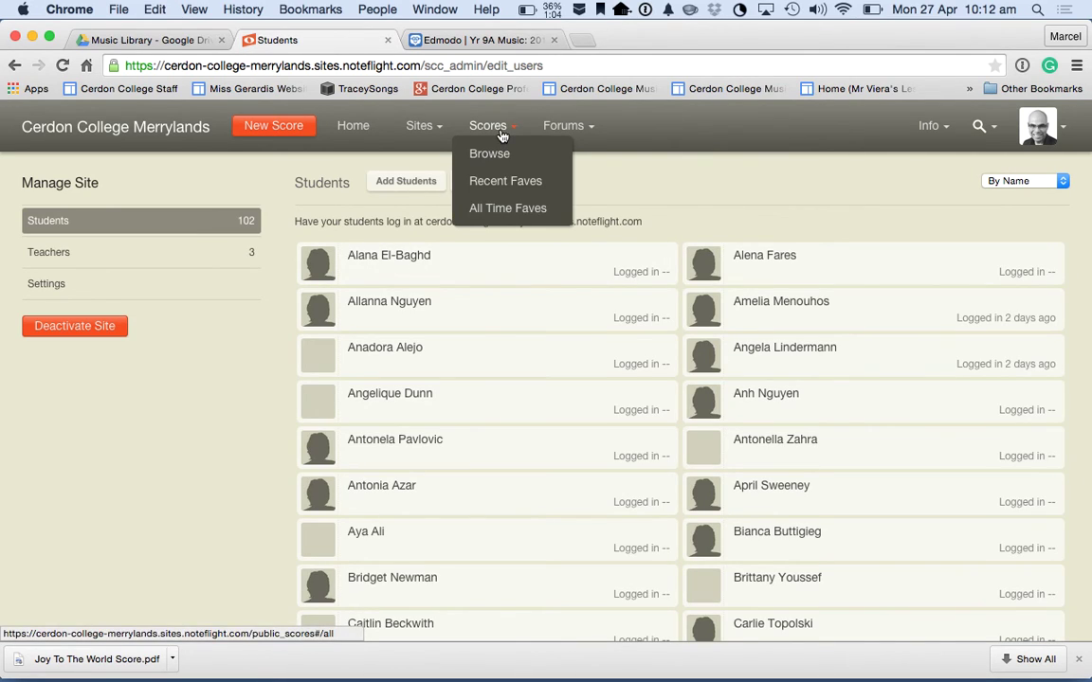
pyautogui.click(349, 129)
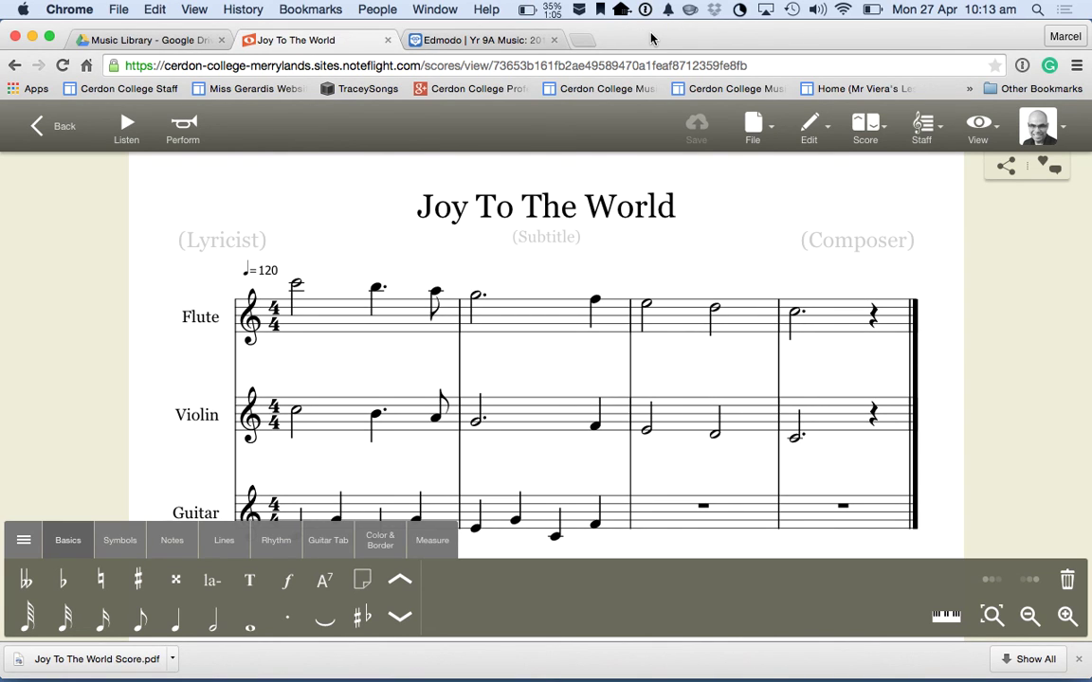
pyautogui.press('super+Tab')
pyautogui.press('super+Tab')
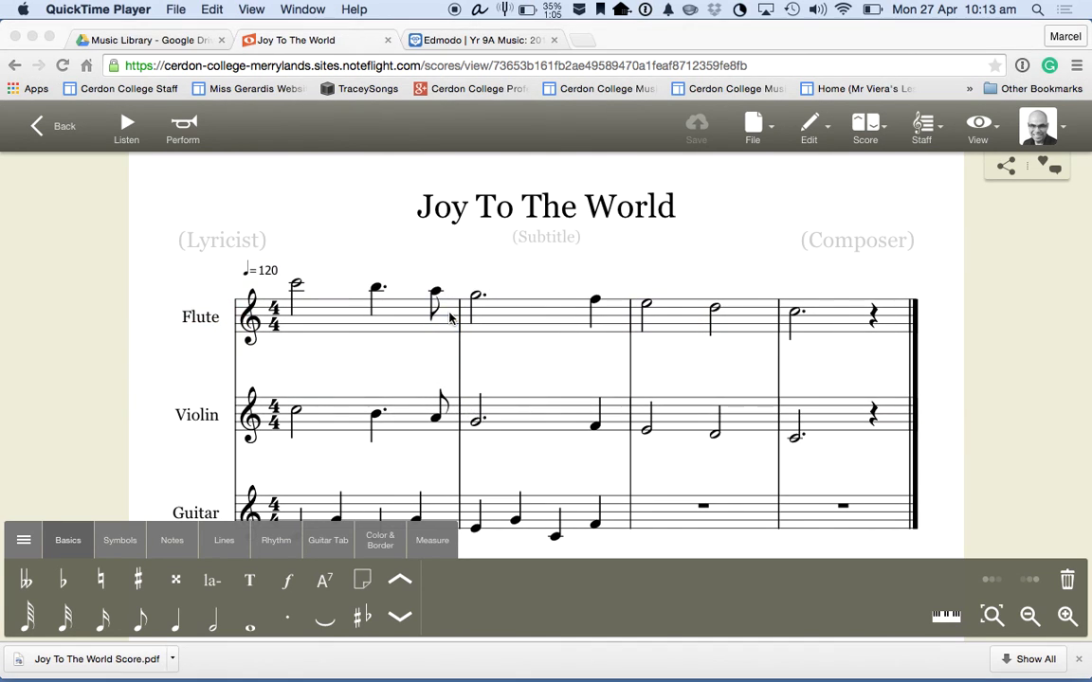